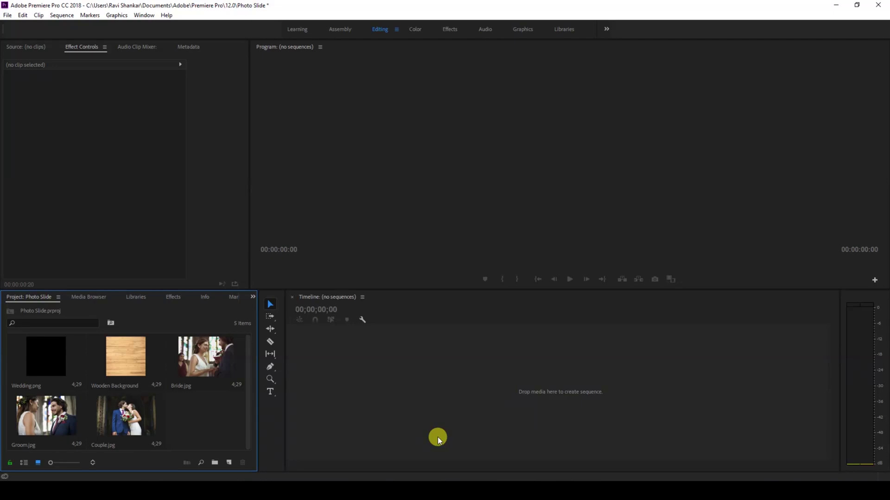
Step: Start a new sequence from the HDV 1080p24 preset and try to set its video preview width to 1920
right_click(192, 429)
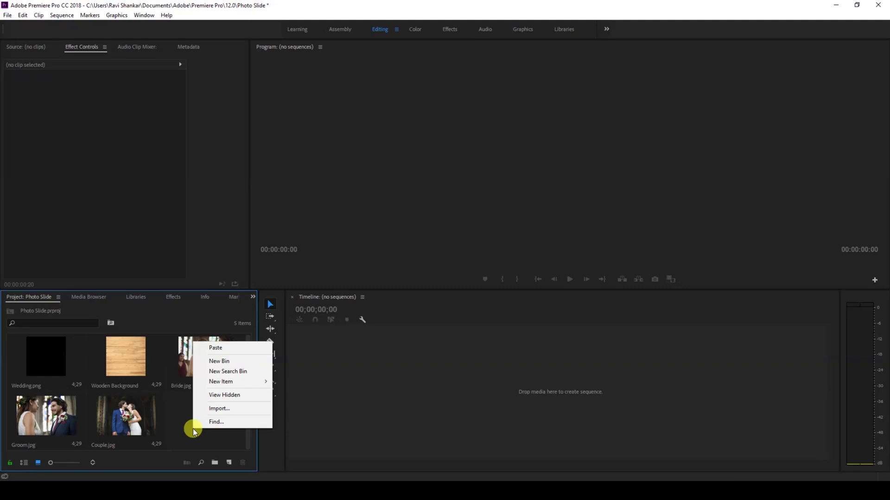
mouse_move(225, 381)
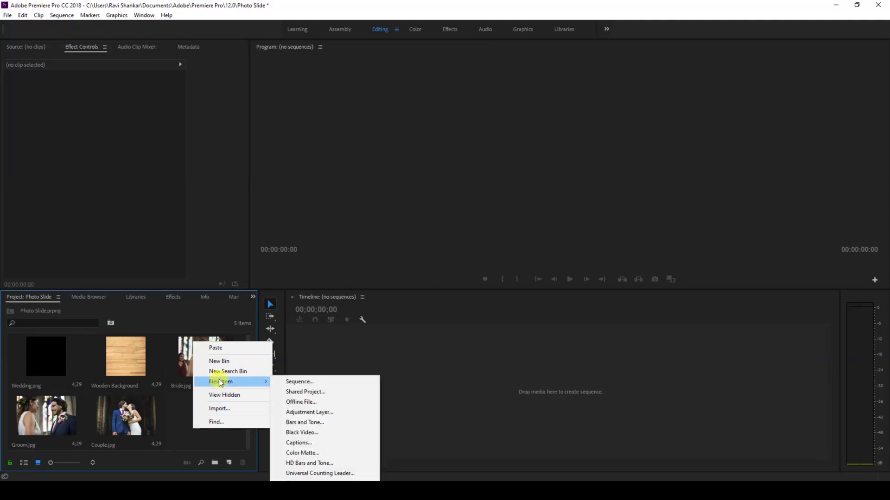
click(288, 381)
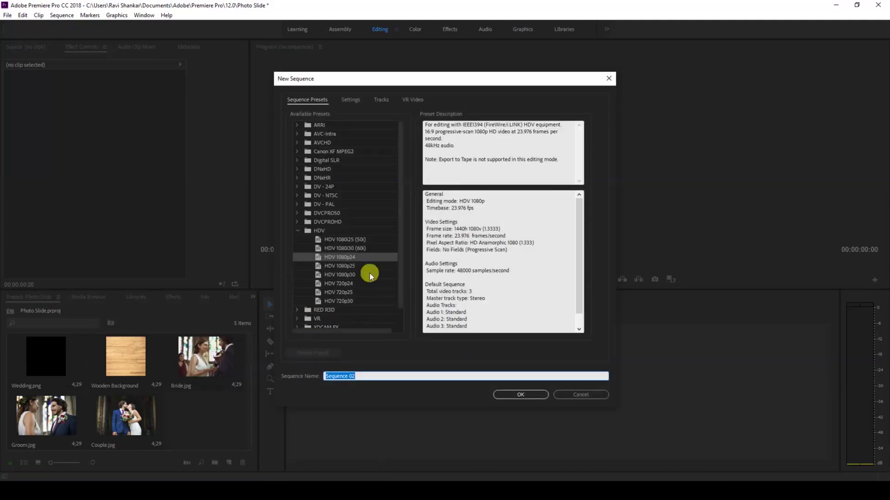
click(356, 102)
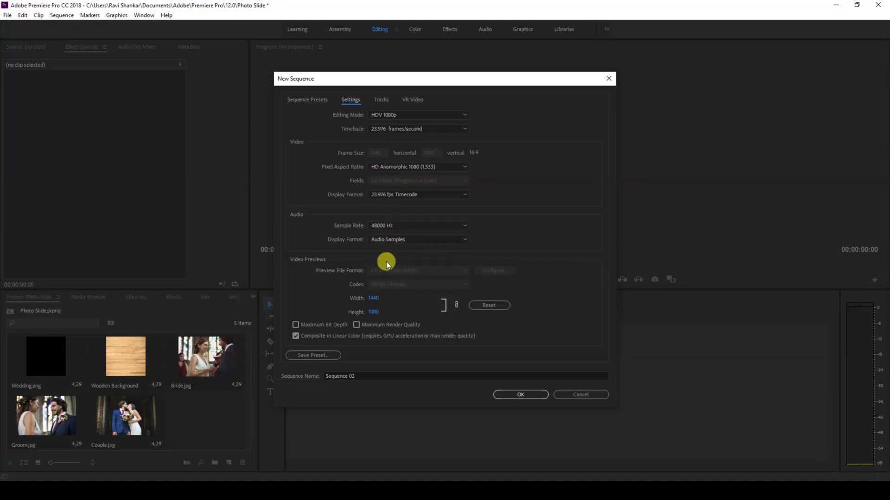
click(372, 301)
text(192)
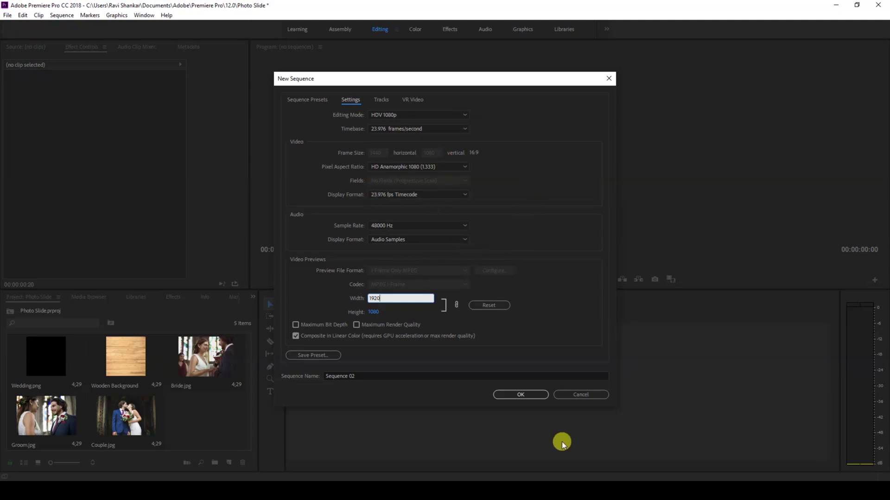
Step: Name the new sequence Slideshow and create it
click(417, 374)
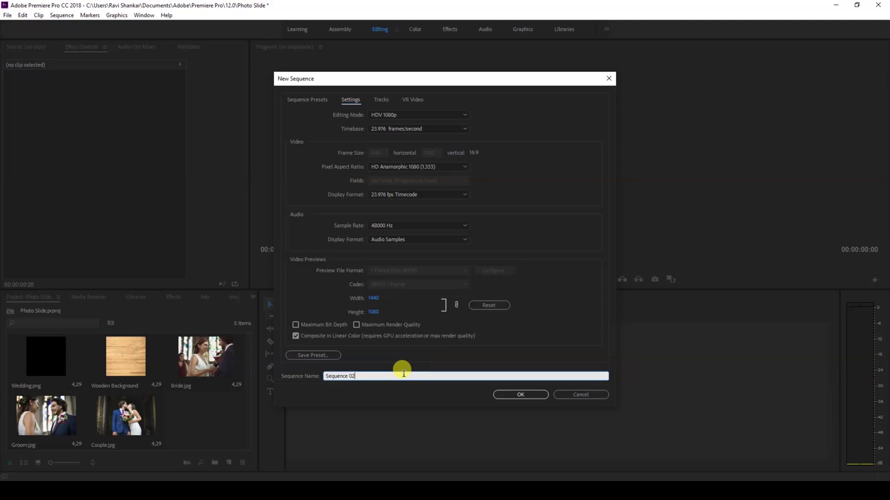
triple_click(403, 373)
text(Slideshow)
click(499, 394)
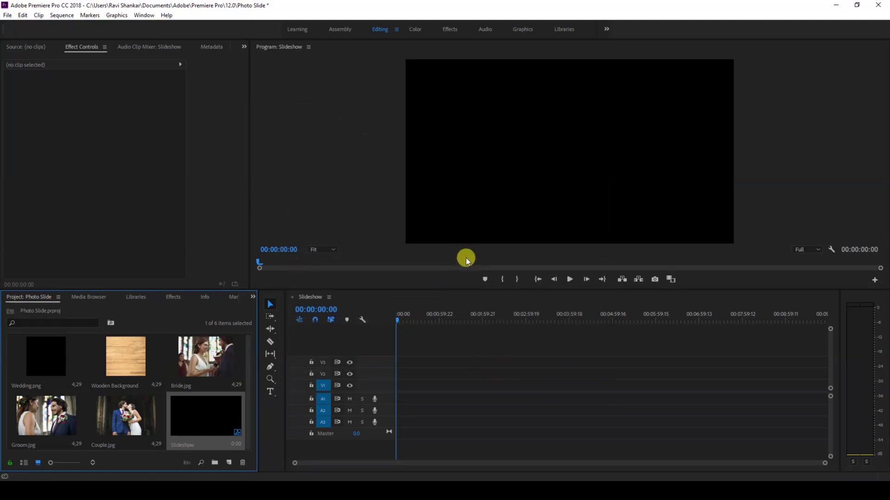
Step: Place the Wooden Background image on track V1 at the start of the Slideshow sequence
click(113, 366)
mouse_move(113, 366)
mouse_down()
mouse_move(123, 354)
mouse_move(102, 372)
mouse_up()
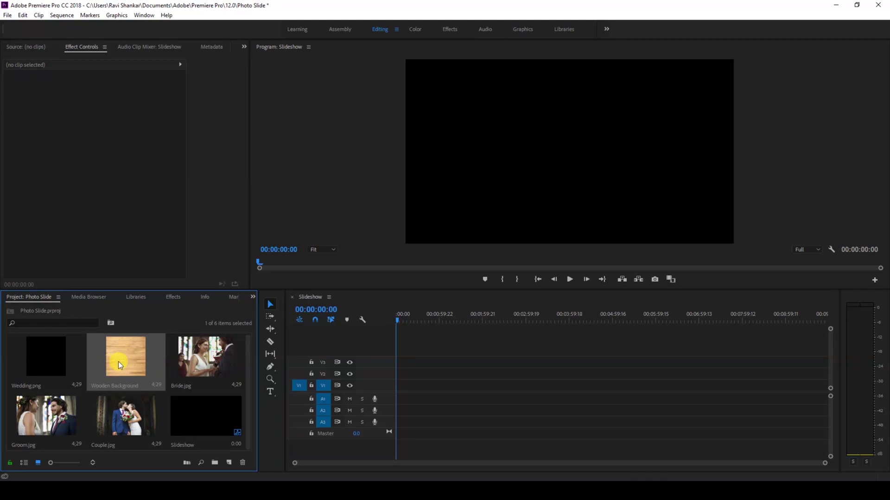
drag(137, 355, 392, 380)
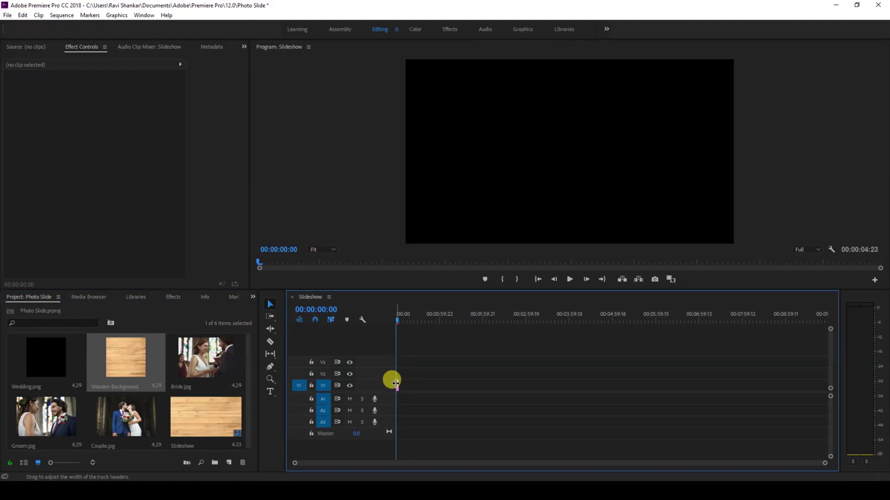
drag(829, 461, 575, 455)
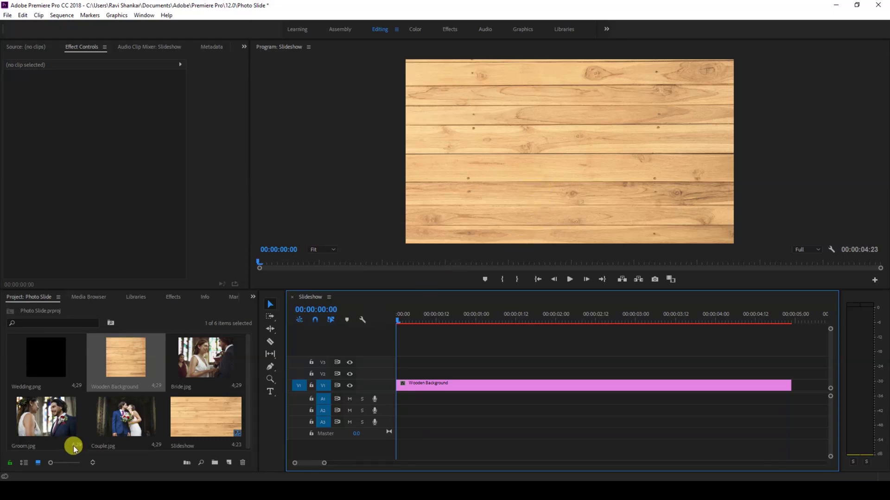
Step: Place Wedding.png on track V2 above the wooden background and set its scale to 50
click(35, 370)
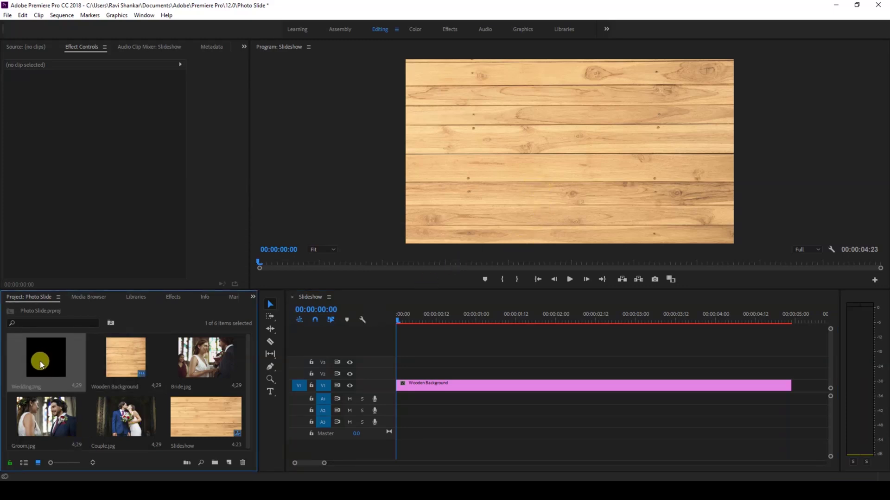
drag(38, 364, 391, 373)
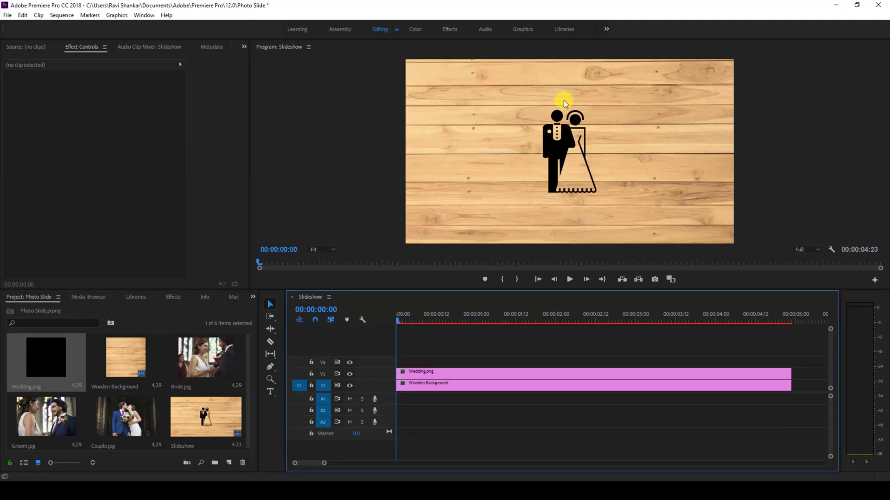
click(408, 373)
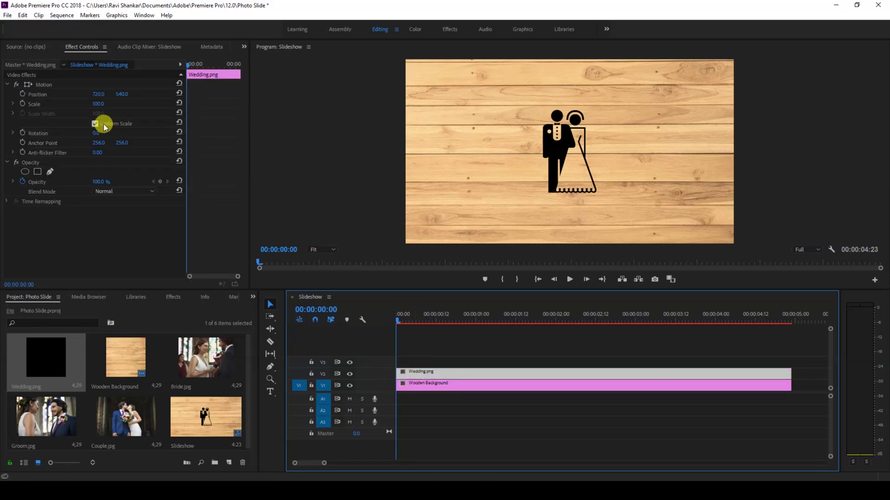
drag(97, 104, 80, 104)
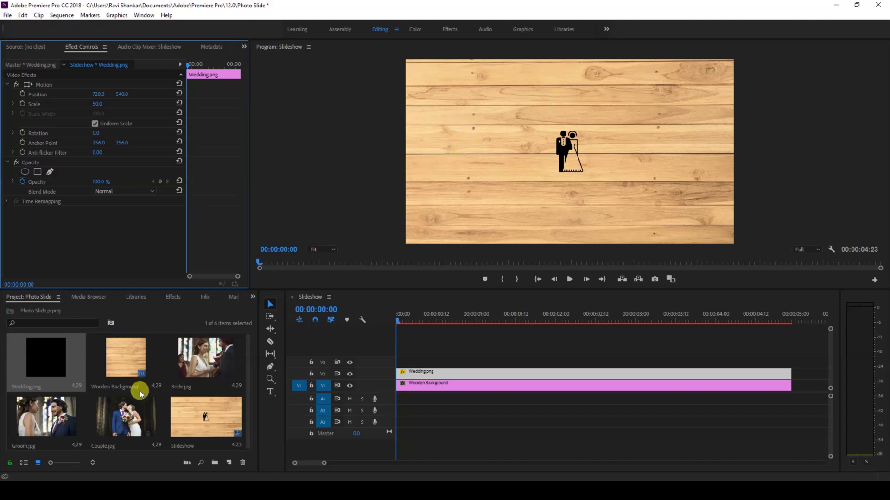
right_click(136, 448)
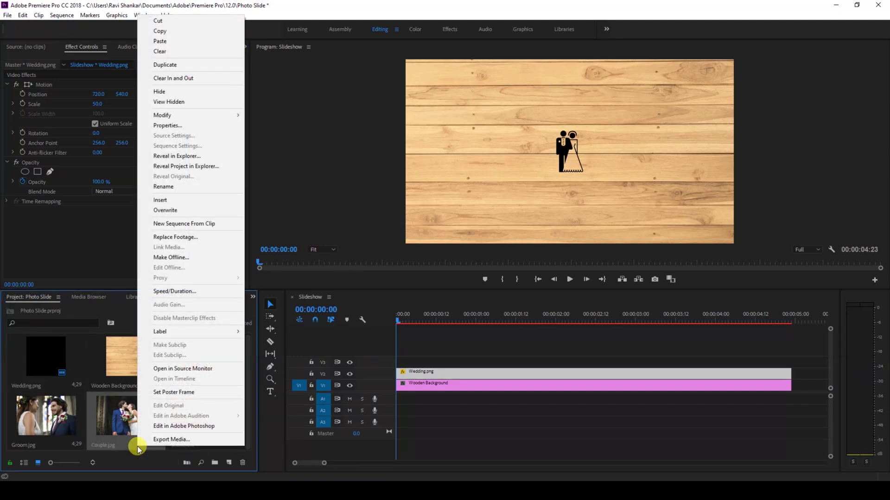
click(167, 451)
right_click(168, 450)
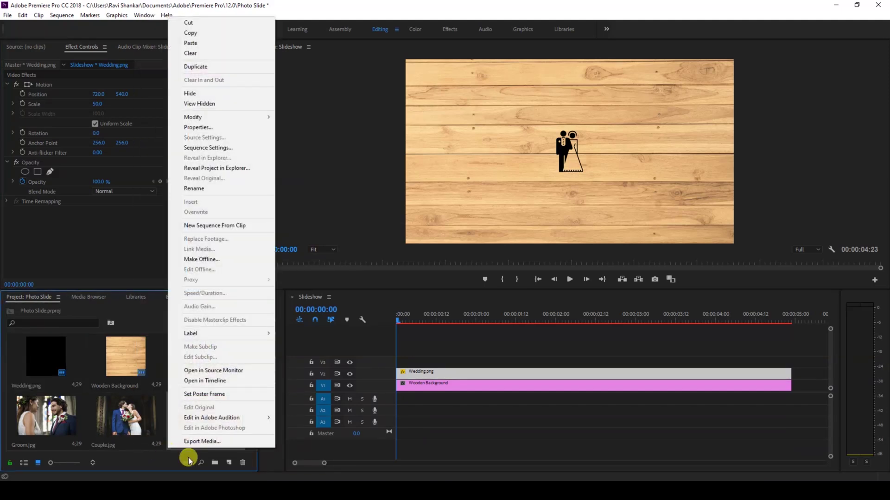
Step: Create a white (FFFFFF) color matte of 1440 by 1080 and place it on track V3 at the sequence start
click(229, 463)
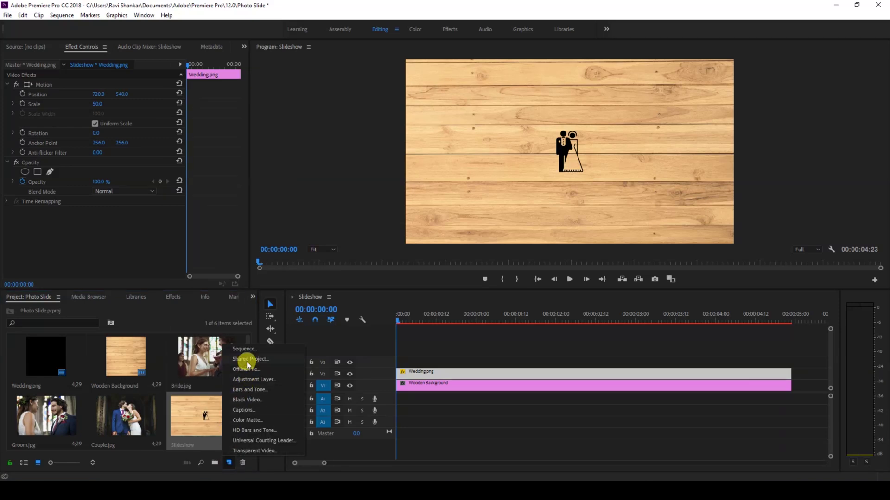
click(244, 420)
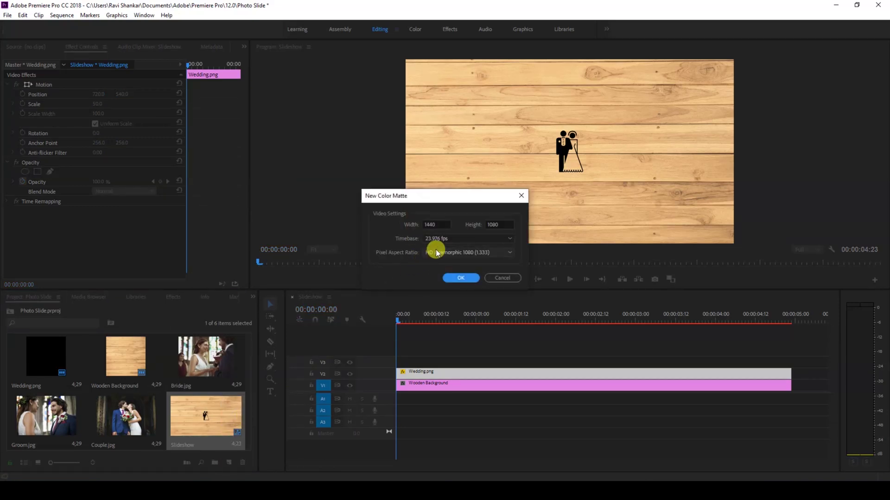
click(457, 278)
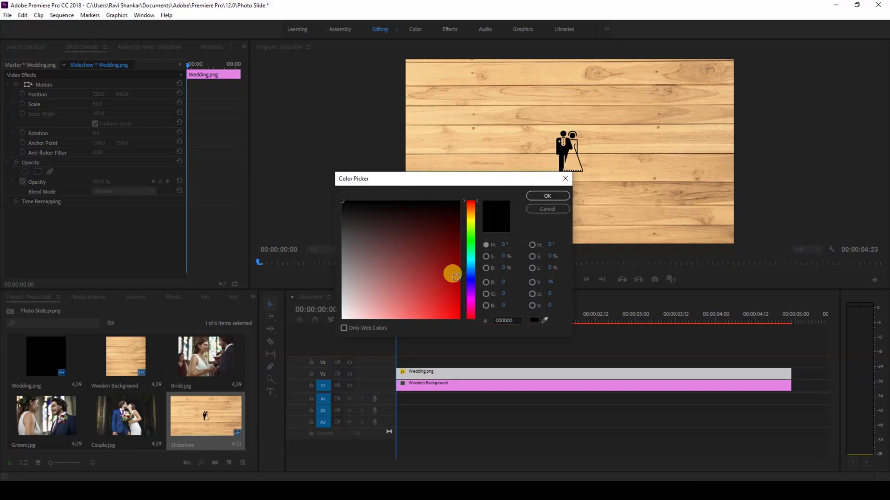
drag(341, 213, 333, 336)
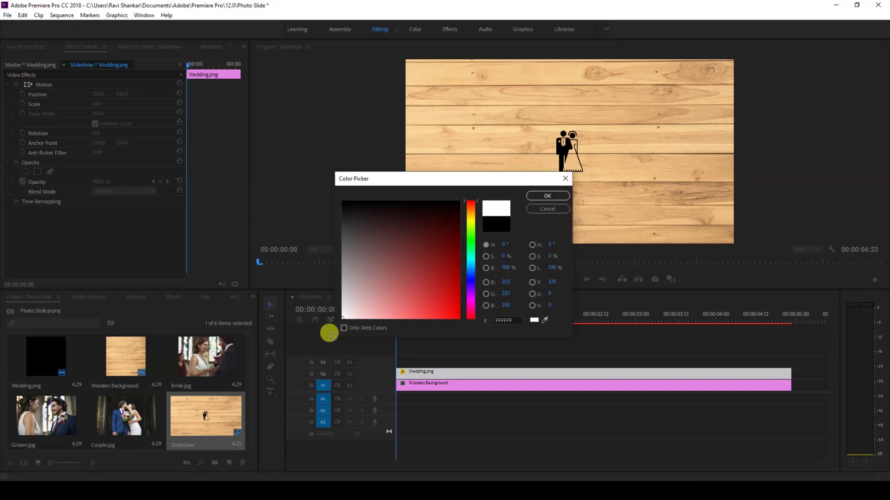
click(547, 196)
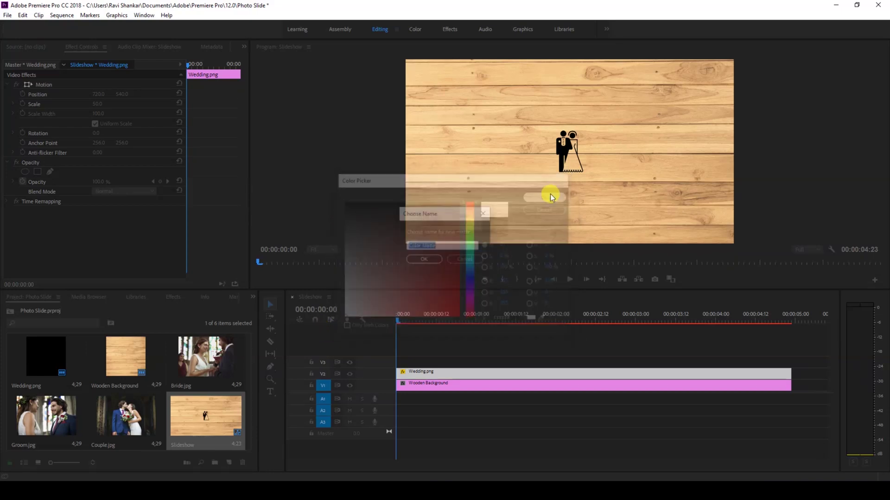
click(432, 262)
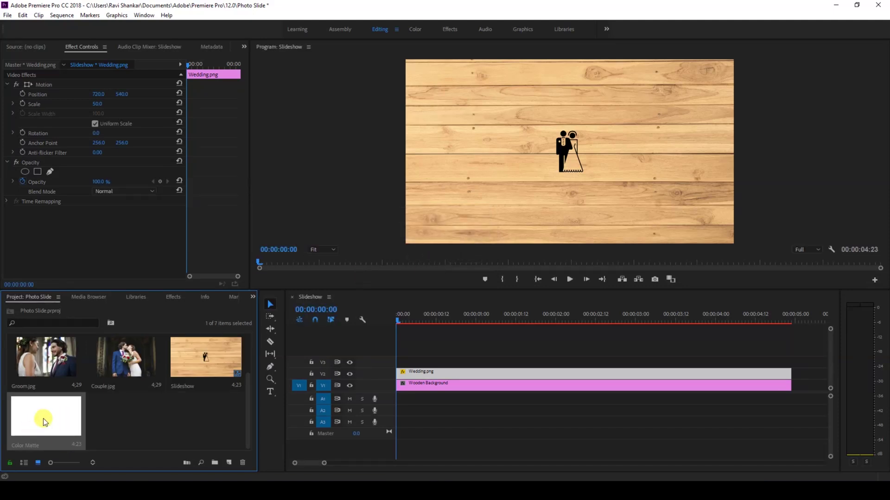
drag(41, 419, 370, 359)
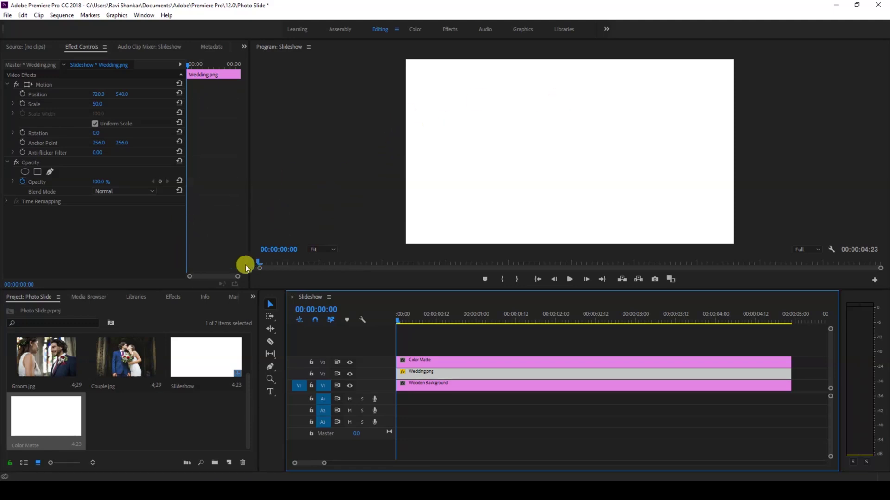
Step: Apply the Crop effect to the color matte, cropping 20% left, 18% top, 38% right and 3% bottom
click(173, 297)
click(50, 310)
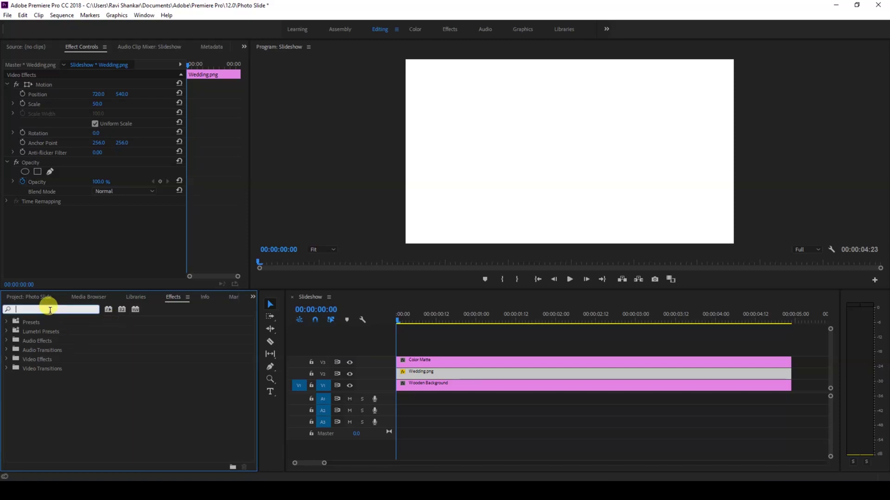
text(crop)
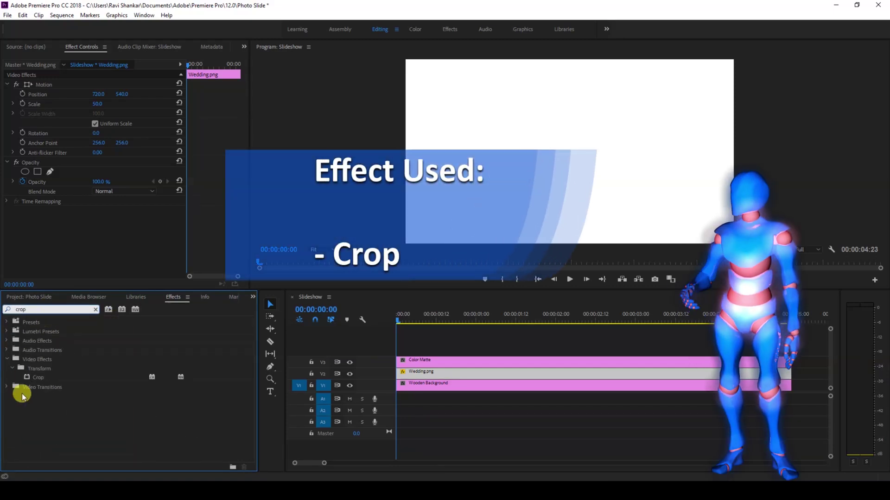
drag(34, 377, 416, 361)
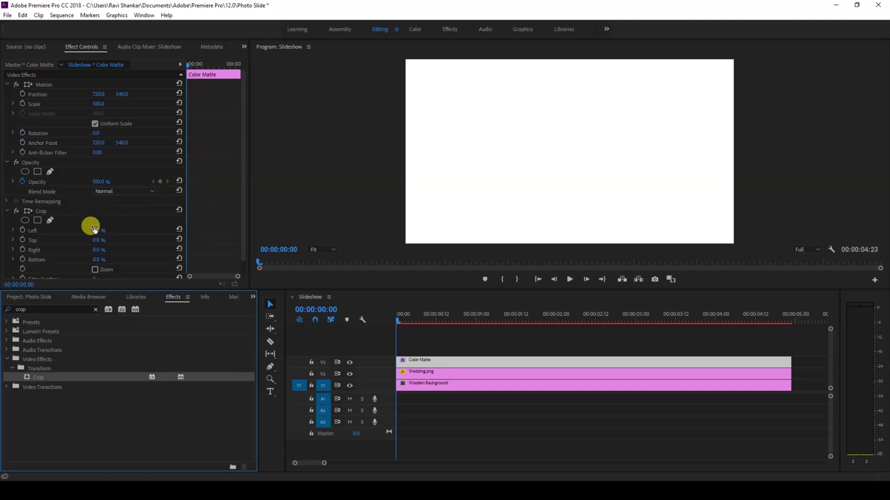
drag(96, 231, 92, 260)
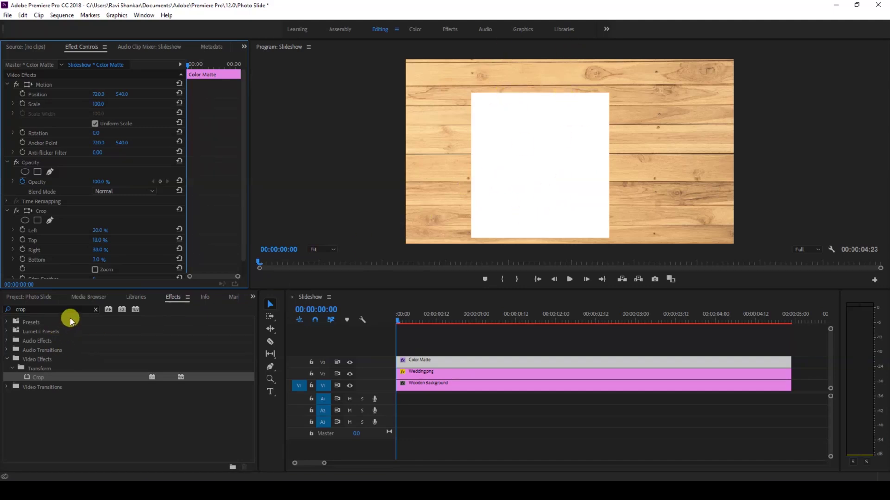
Step: Place Bride.jpg on a new track V4 above the color matte, at the sequence start
click(47, 298)
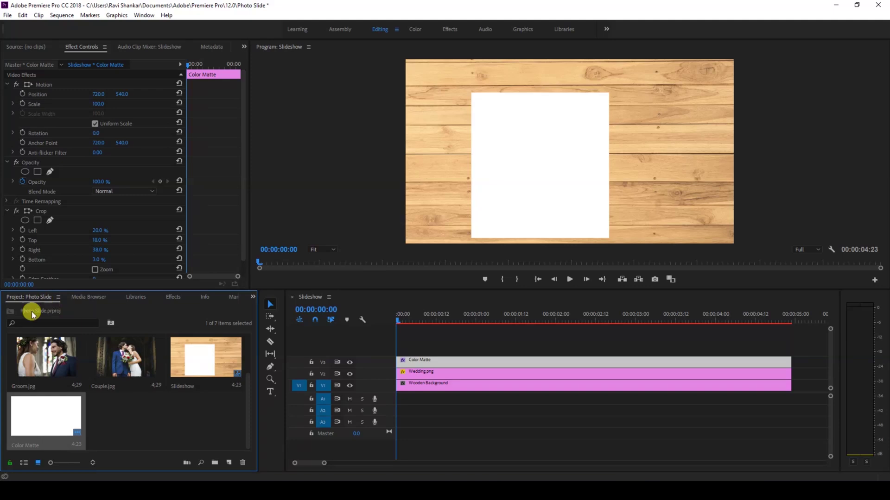
scroll(99, 415, up, 2)
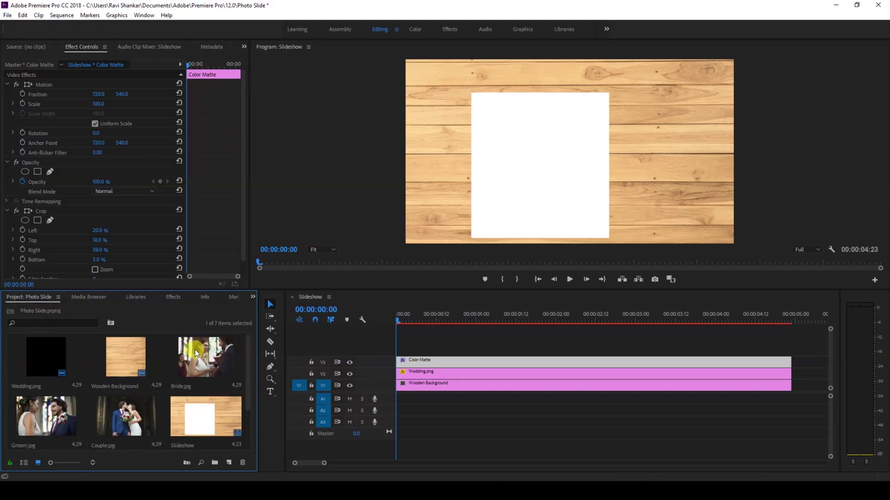
drag(191, 359, 390, 344)
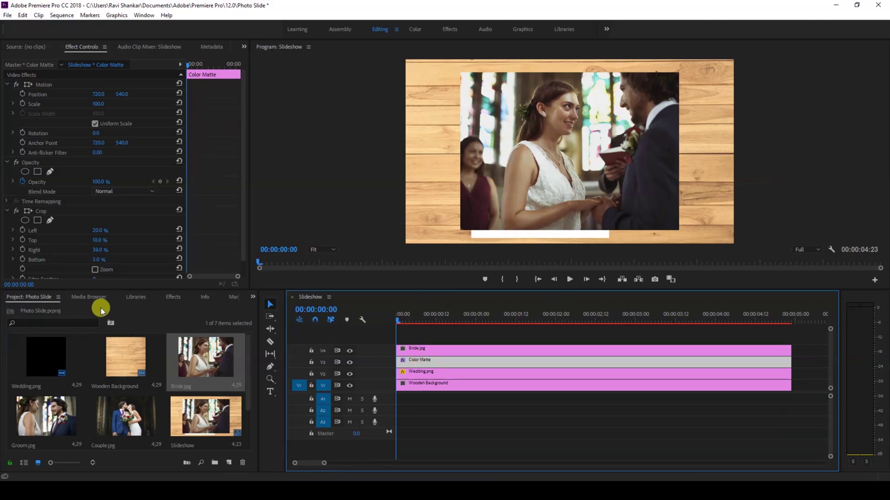
Step: Apply the Crop effect to Bride.jpg with 34% right, and fit it on the matte with scale 77 and vertical position 596
click(170, 297)
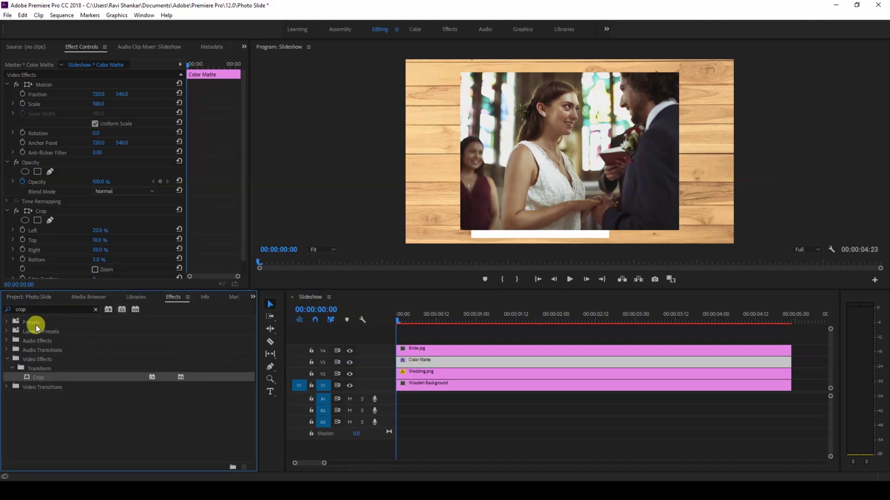
drag(37, 377, 415, 352)
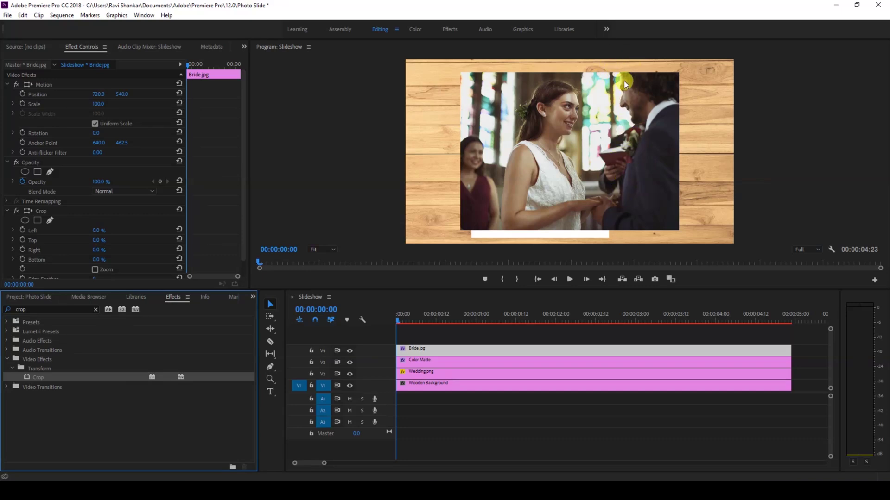
drag(97, 249, 113, 250)
click(105, 249)
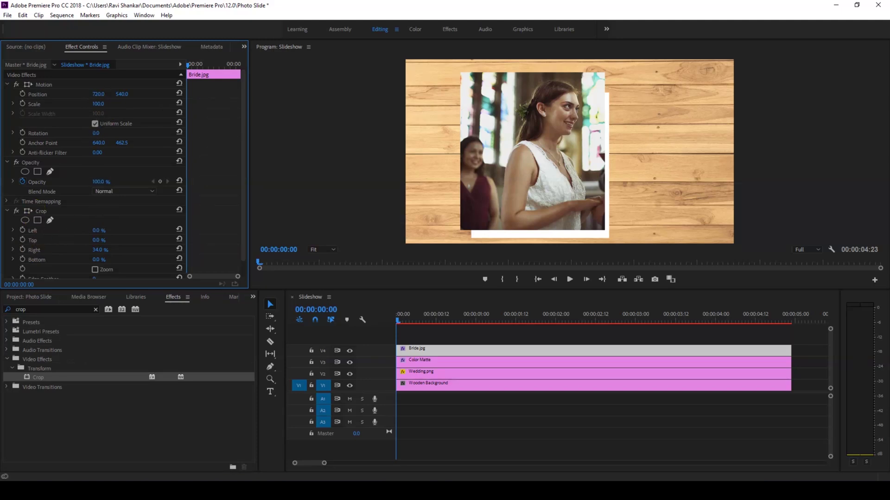
drag(98, 104, 123, 90)
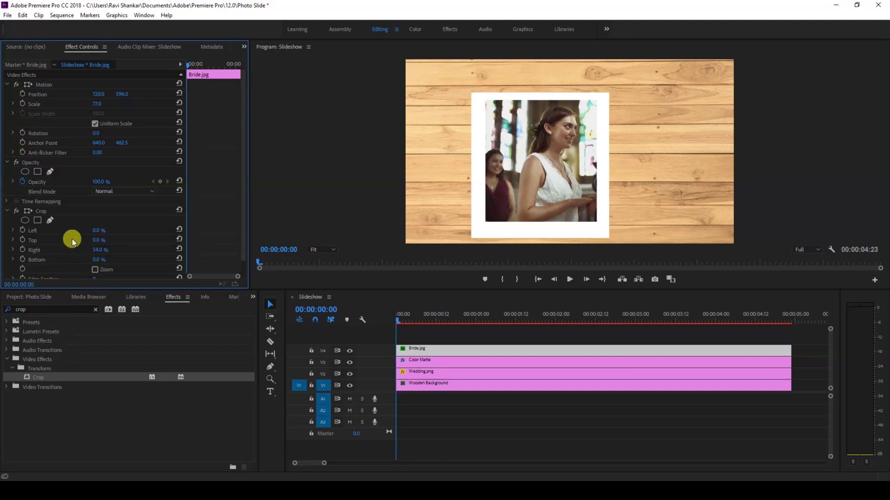
Step: Add a text caption reading Bride in Segoe Script on the white strip below the bride's photo
click(271, 391)
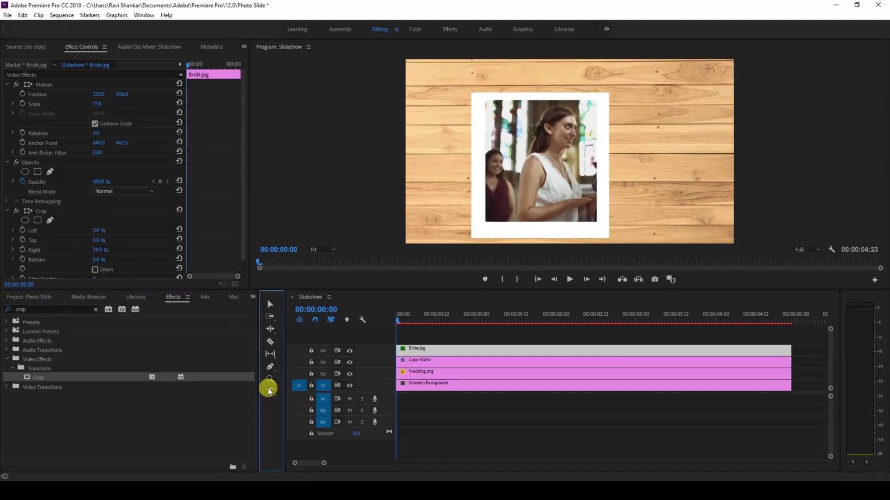
drag(489, 224, 584, 237)
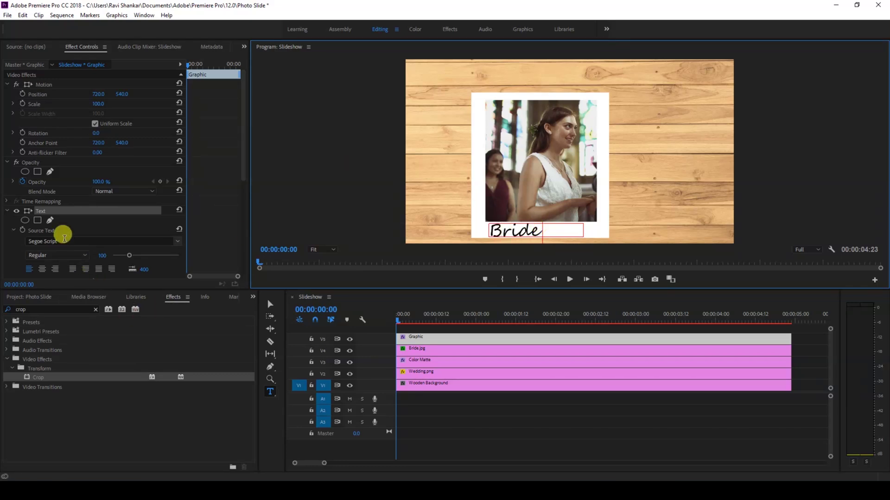
click(64, 239)
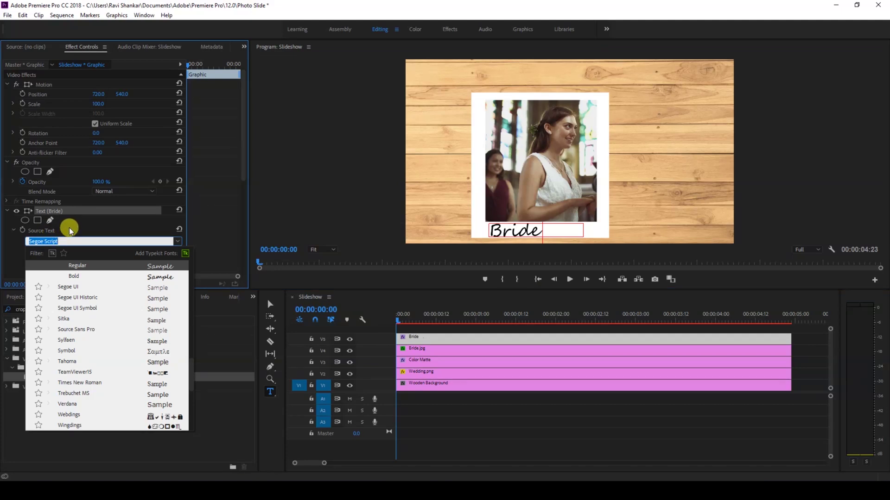
click(67, 231)
Step: Set the Bride caption's font size to 84 and centre-align it within its text box
drag(129, 257, 126, 256)
double_click(510, 230)
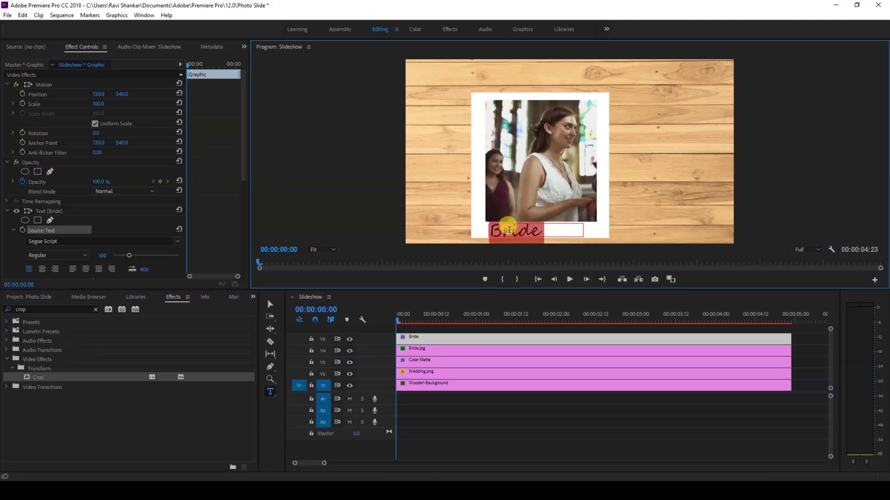
click(126, 255)
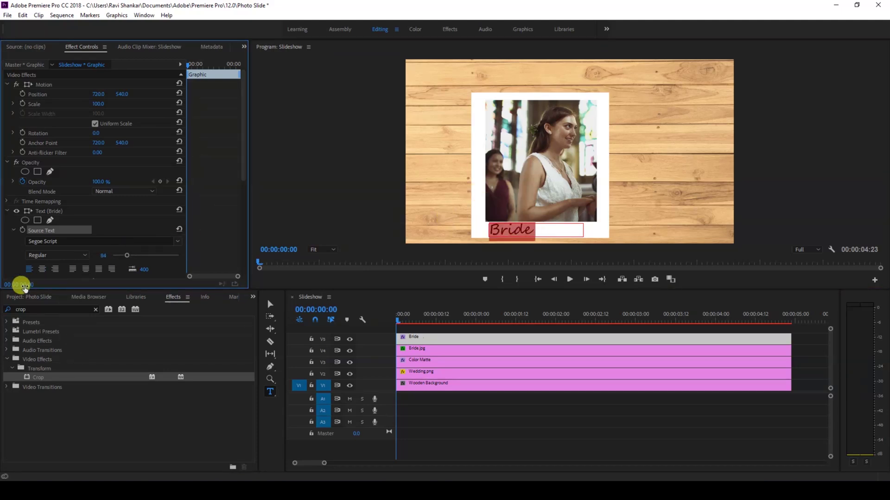
click(43, 269)
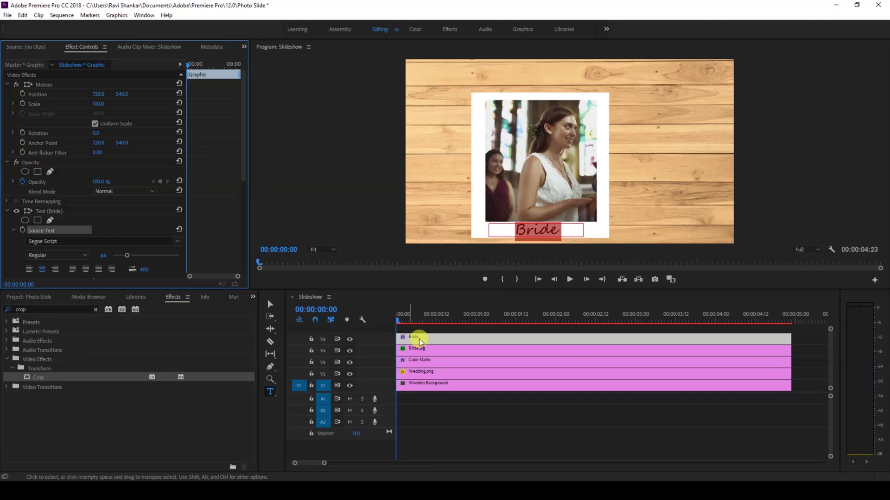
click(439, 397)
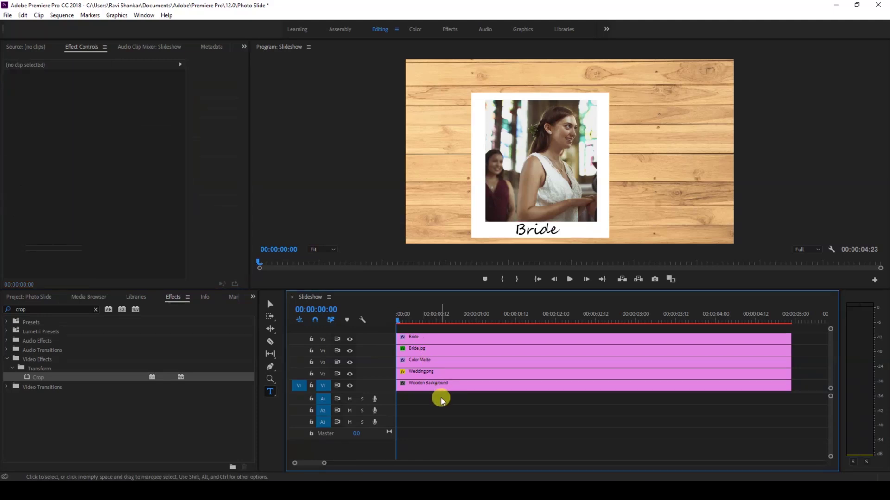
Step: Play back the sequence to preview the captioned bride photo over the wooden background
key(space)
click(407, 318)
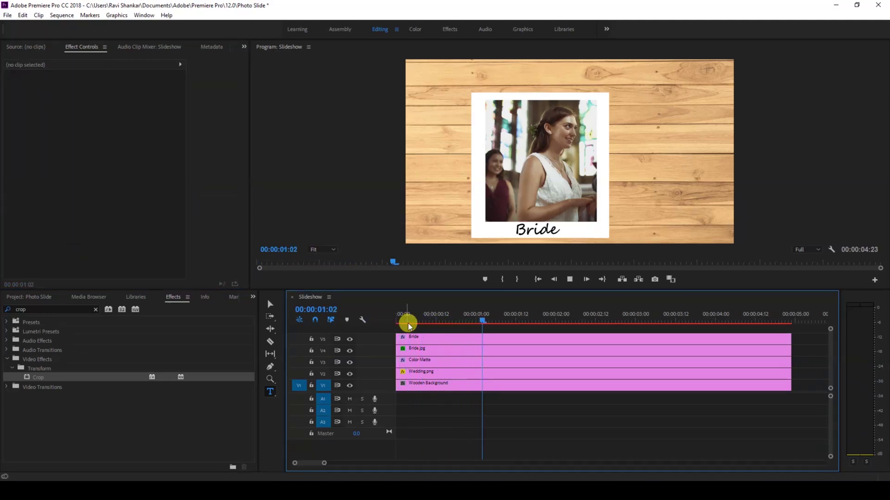
key(space)
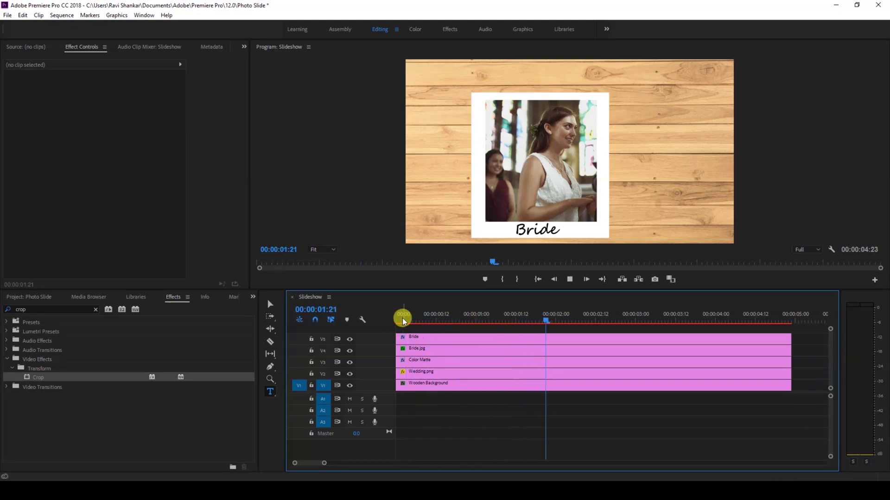
key(space)
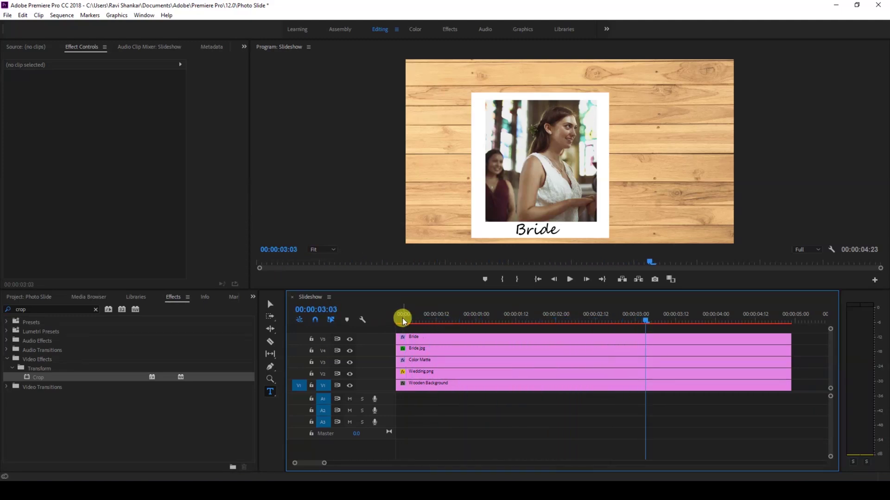
drag(403, 320, 512, 320)
Step: Nest the Bride caption, Bride.jpg and Color Matte clips into one sequence named Bride Photo
key(v)
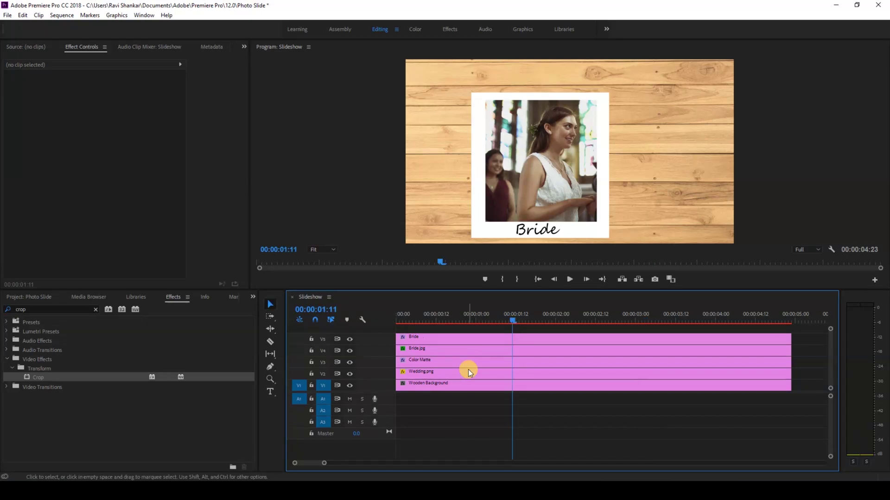
click(446, 354)
shift+click(442, 360)
shift+click(417, 338)
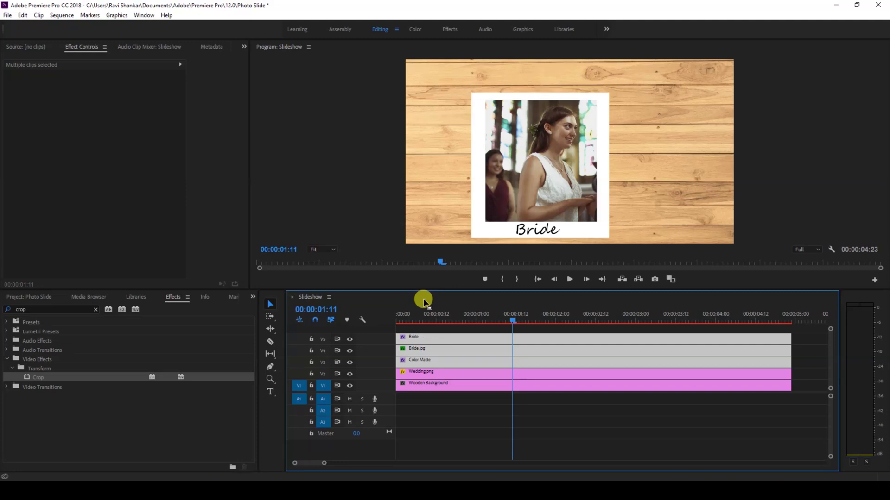
right_click(416, 339)
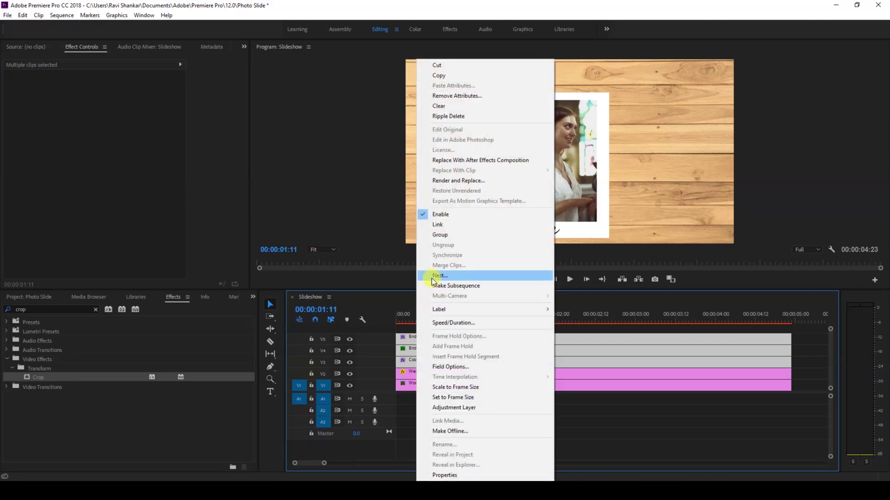
click(438, 276)
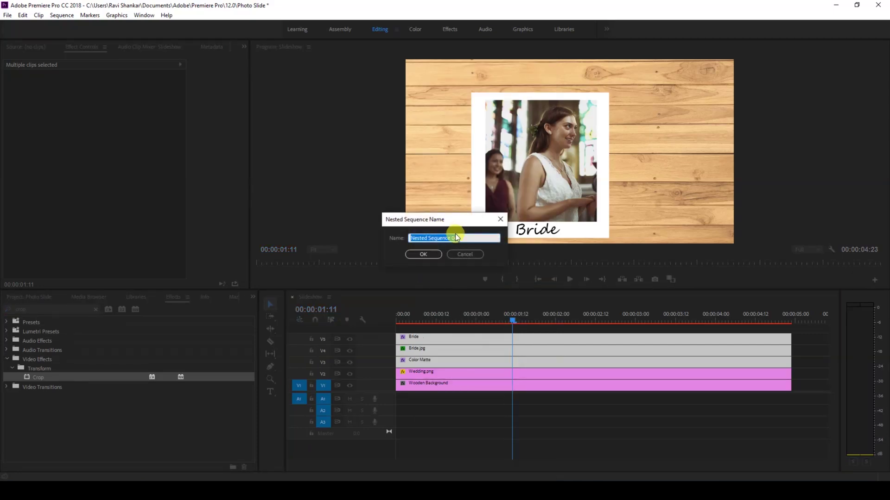
text(Bride Photo)
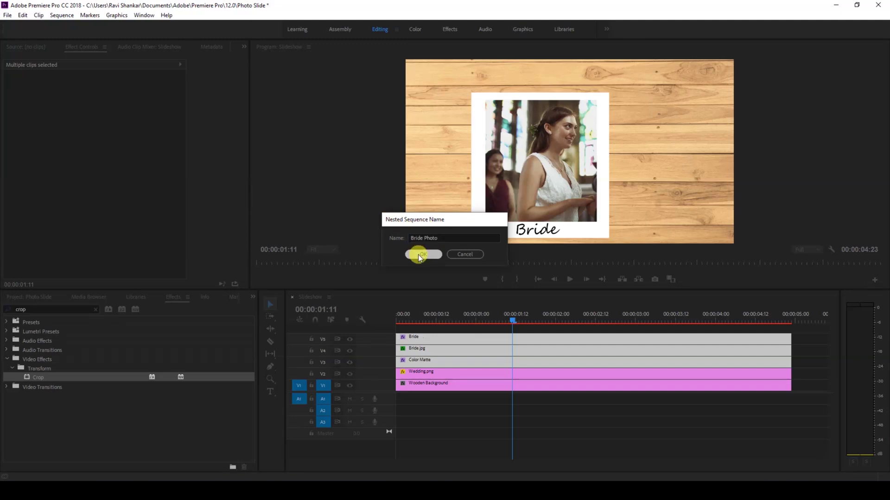
click(419, 254)
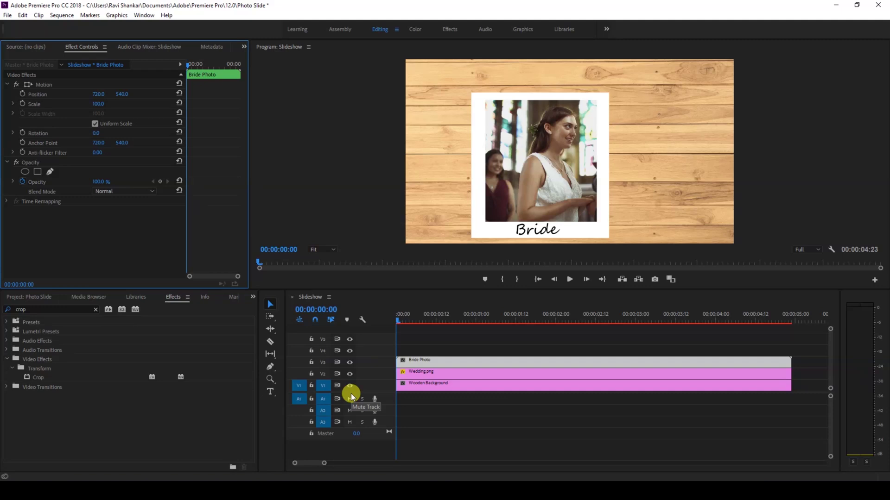
Step: Apply the Transform distort effect to the Bride Photo nested clip
click(68, 308)
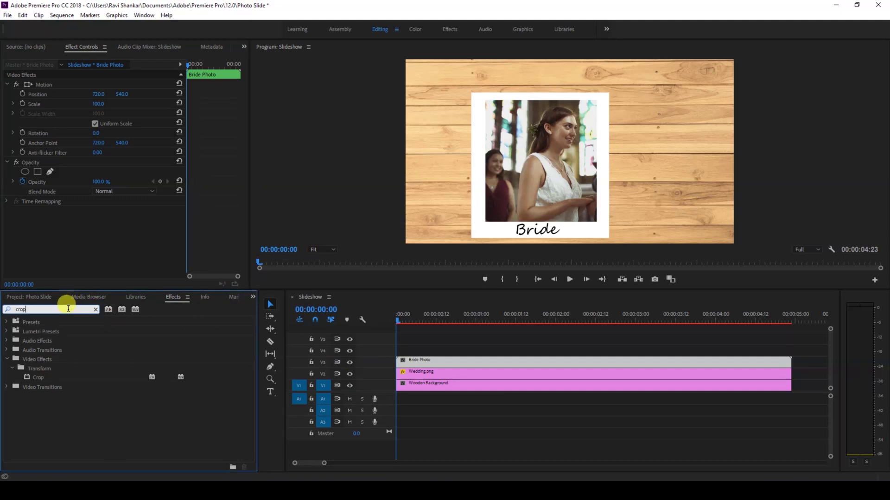
text(Transform)
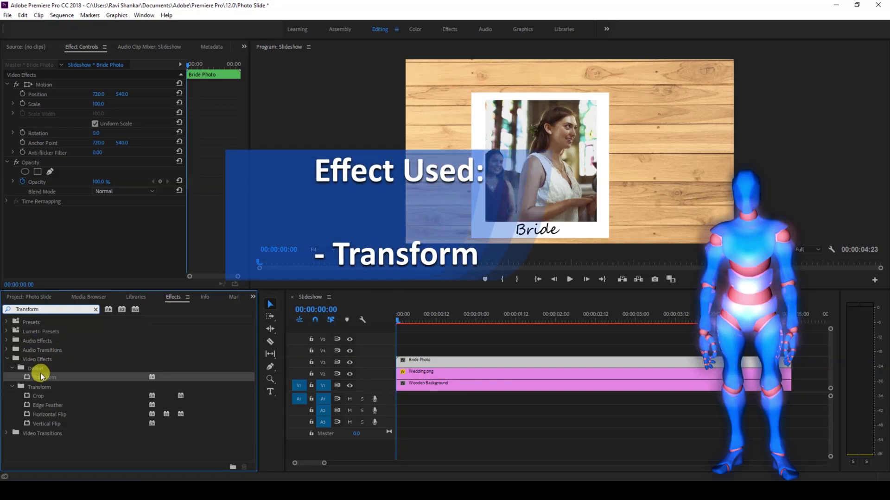
drag(37, 377, 422, 362)
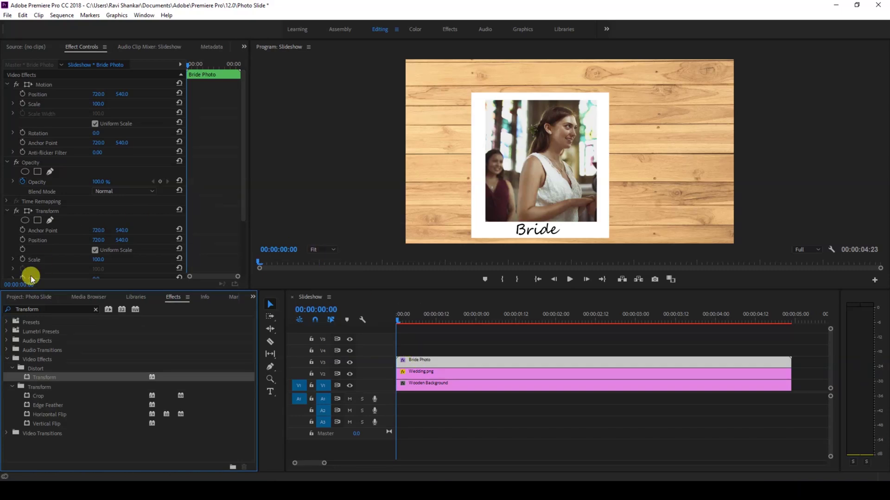
Step: In the Transform effect, set Bride Photo's scale to 71 and its horizontal position to 317
drag(242, 168, 236, 227)
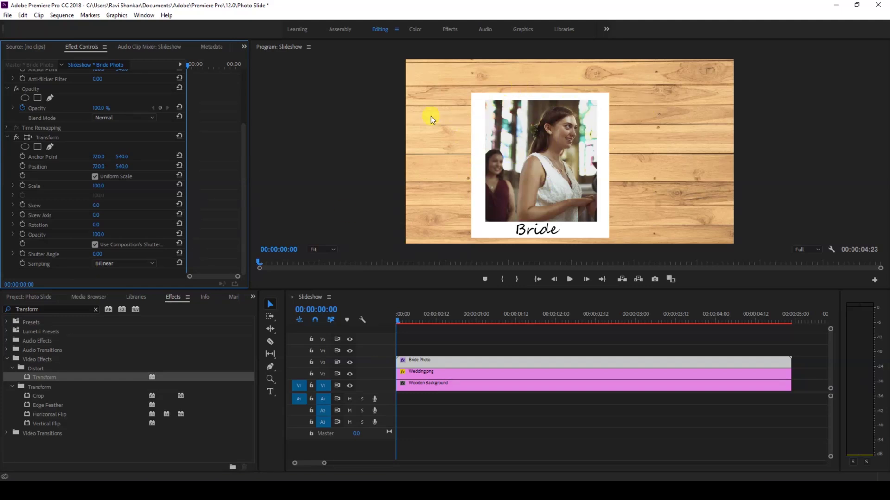
mouse_move(108, 186)
mouse_down()
mouse_move(90, 186)
mouse_move(104, 186)
mouse_up()
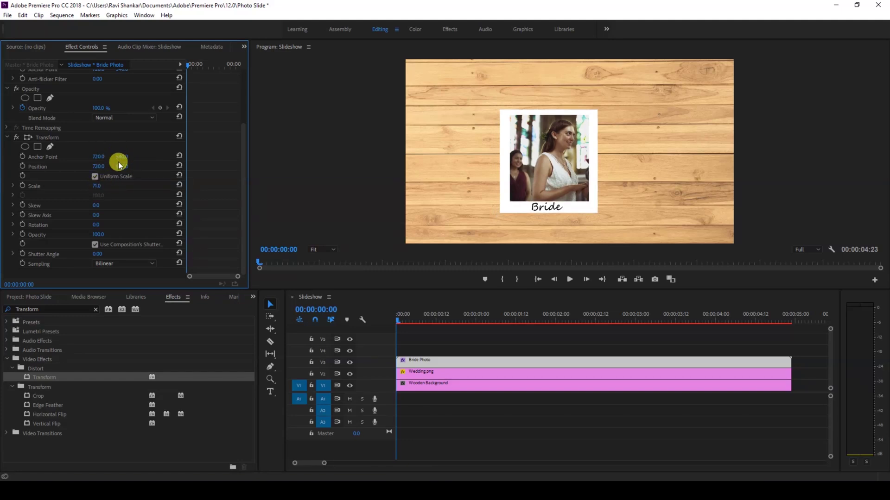
drag(101, 161, 26, 162)
drag(99, 167, 81, 167)
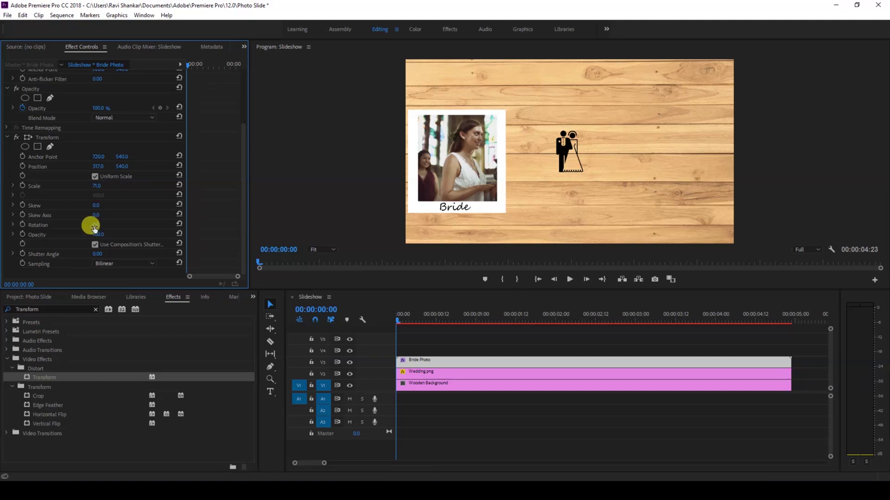
Step: Set the Transform rotation of Bride Photo to -13° and its vertical position to 482
drag(94, 226, 93, 226)
drag(93, 226, 84, 226)
click(124, 165)
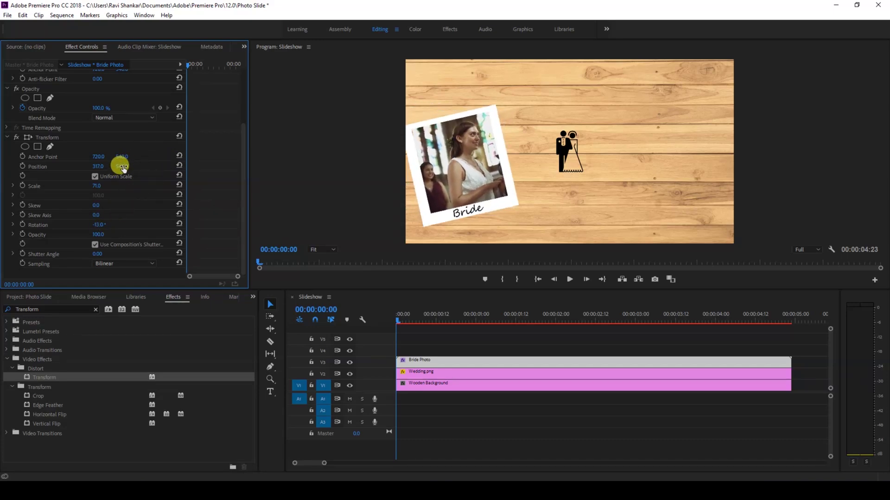
drag(123, 168, 96, 167)
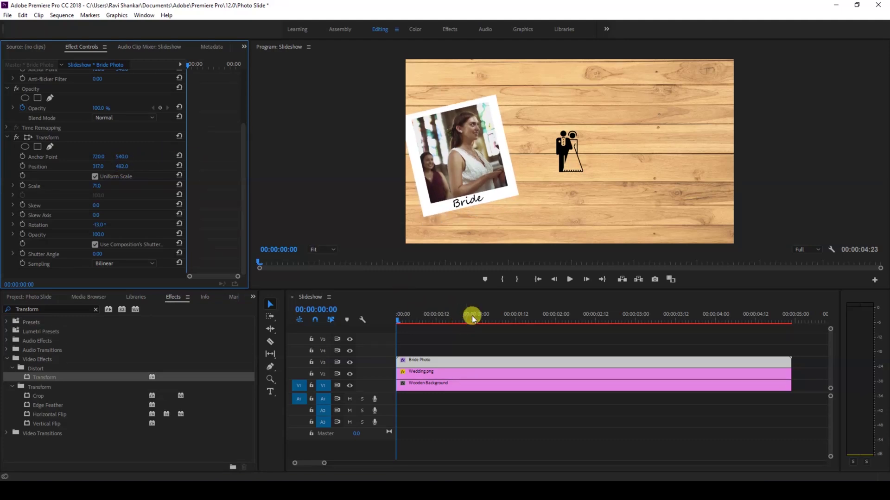
Step: Add Transform Position and Rotation keyframes to Bride Photo at 00:00:01:12
click(511, 315)
drag(511, 320, 516, 320)
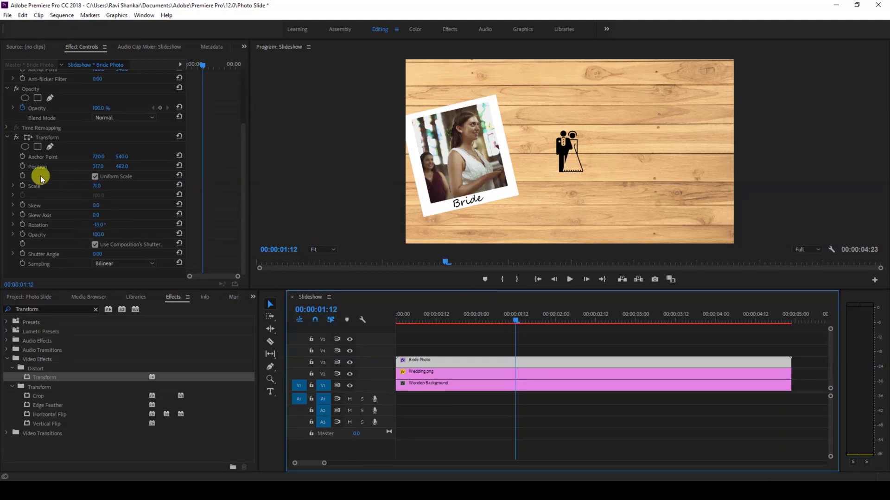
click(22, 166)
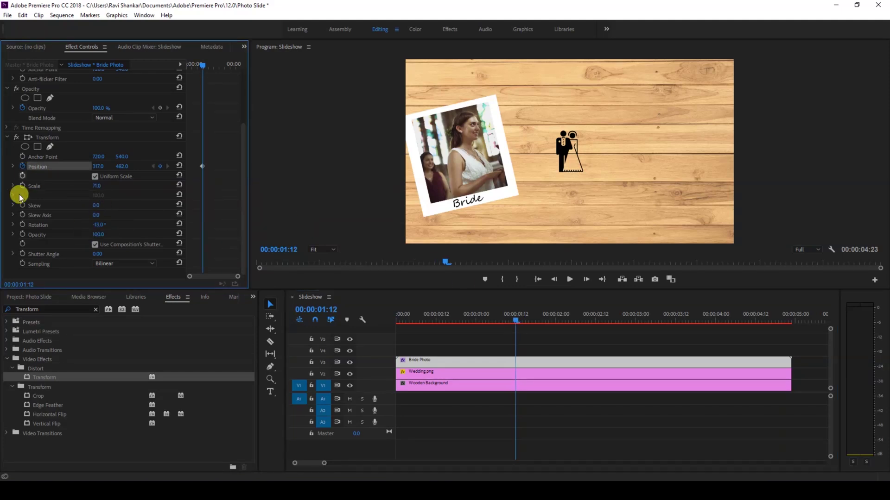
click(21, 224)
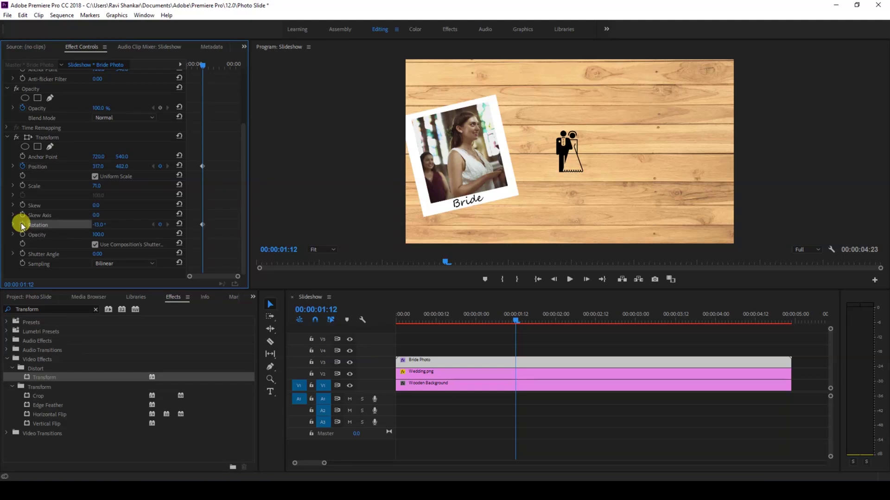
Step: At the sequence start, keyframe Bride Photo's Transform rotation at 25° and its vertical position at 1545, below the frame
drag(515, 320, 392, 324)
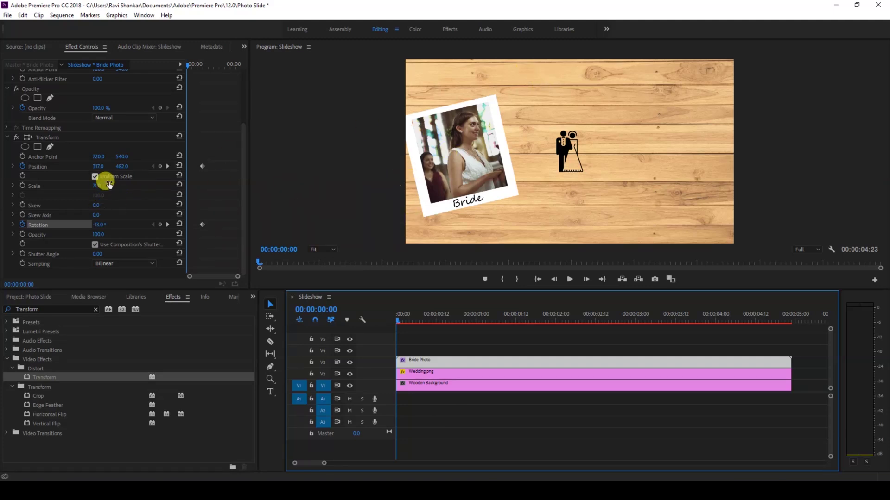
drag(119, 167, 214, 168)
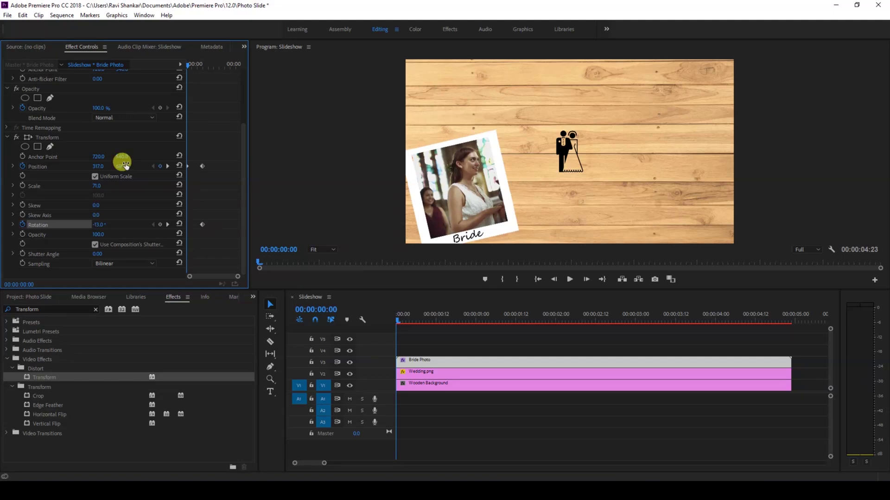
drag(100, 227, 111, 206)
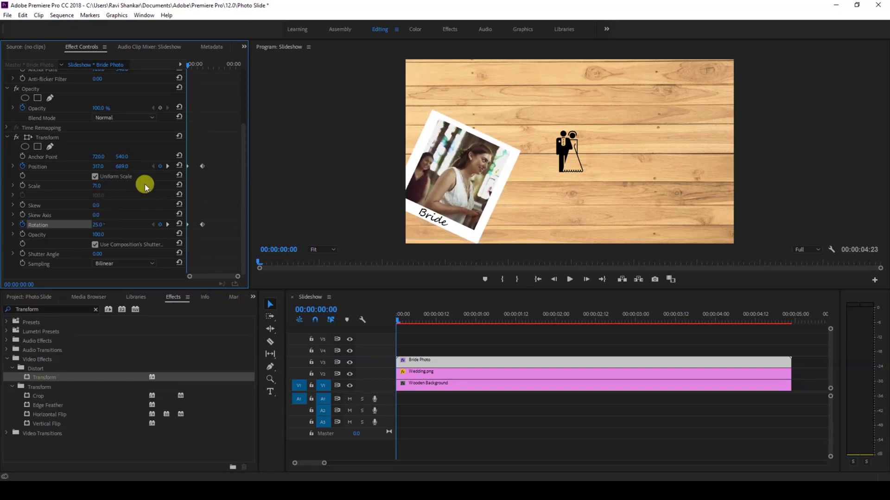
drag(122, 166, 209, 166)
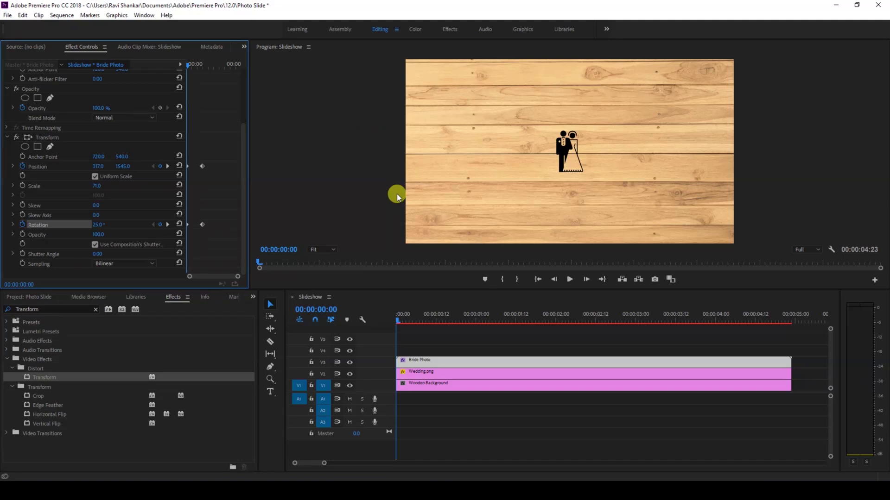
Step: Play back the beginning of the sequence to preview Bride Photo's entrance animation
key(space)
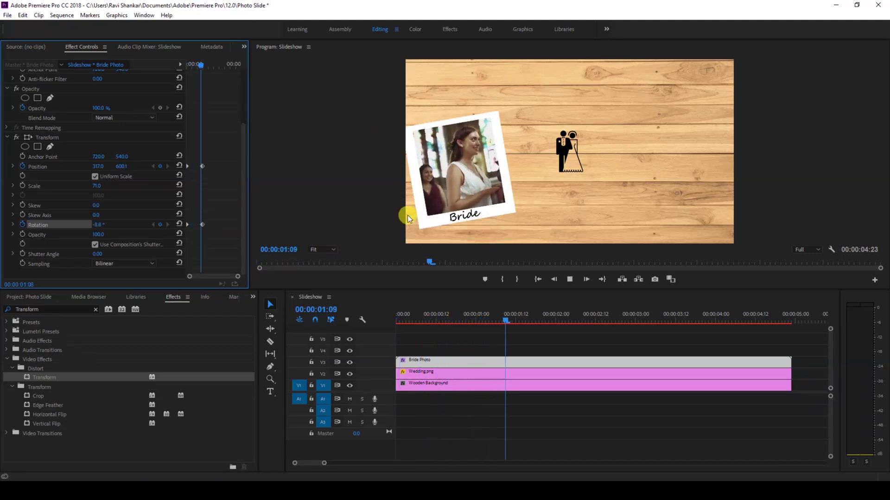
drag(407, 316, 385, 313)
key(space)
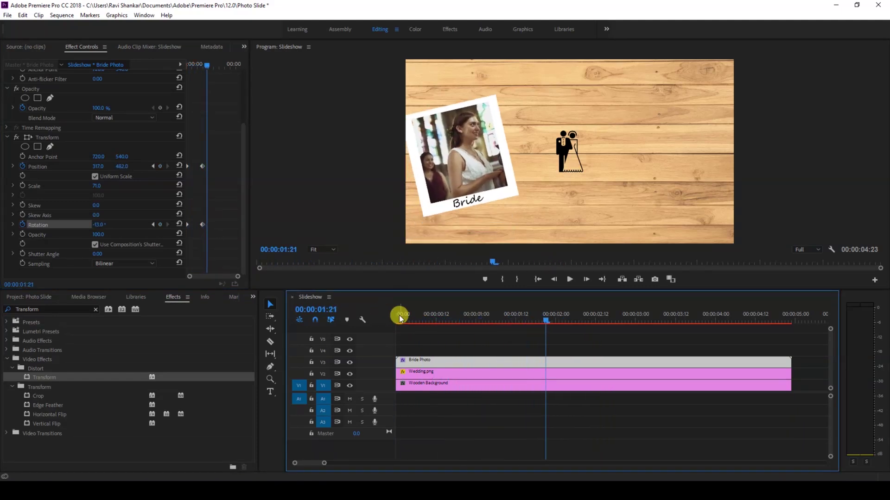
Step: Apply Ease In temporal interpolation to Bride Photo's Transform Position and Rotation keyframes
drag(215, 235, 174, 145)
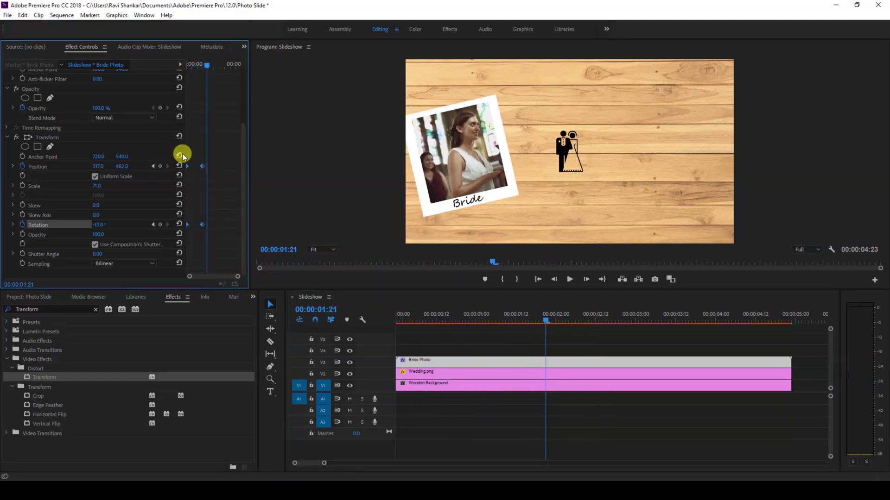
right_click(201, 166)
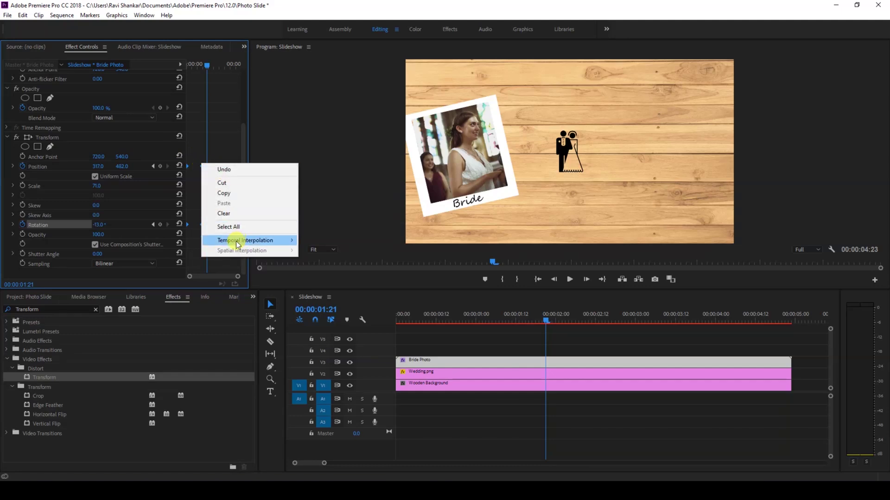
mouse_move(237, 245)
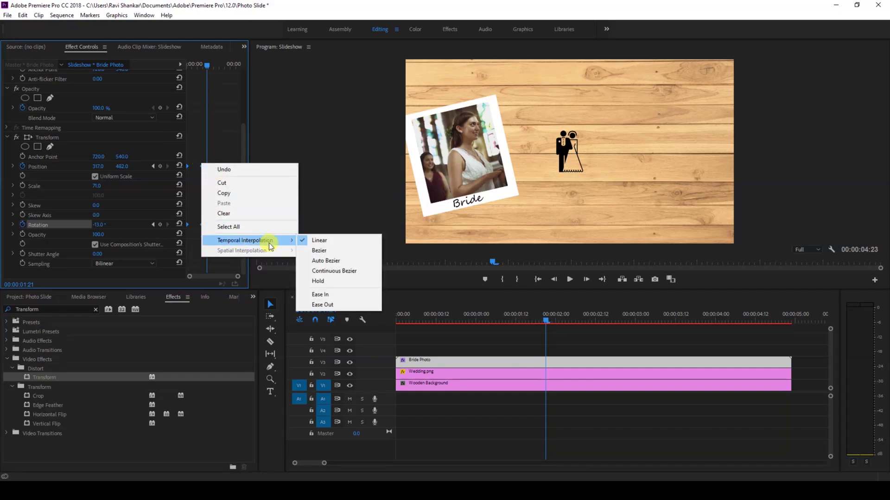
click(319, 294)
Step: Play back the sequence from the start to check Bride Photo's eased entrance
click(391, 320)
key(Home)
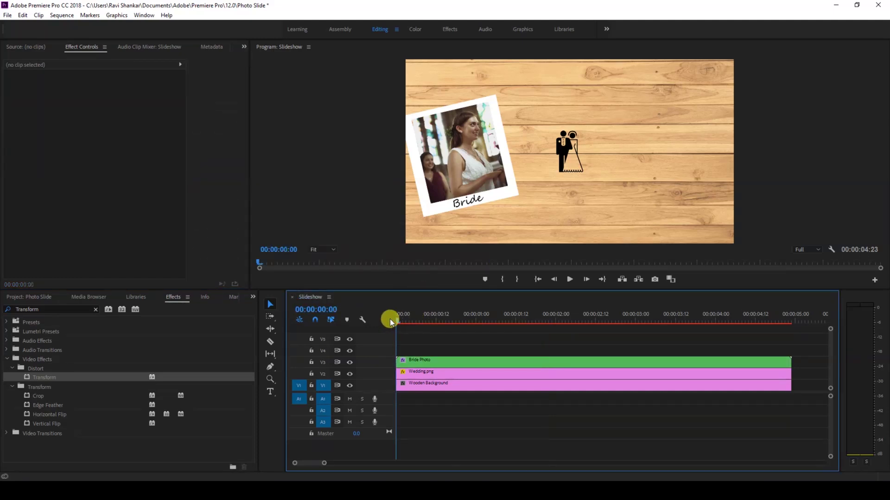
key(space)
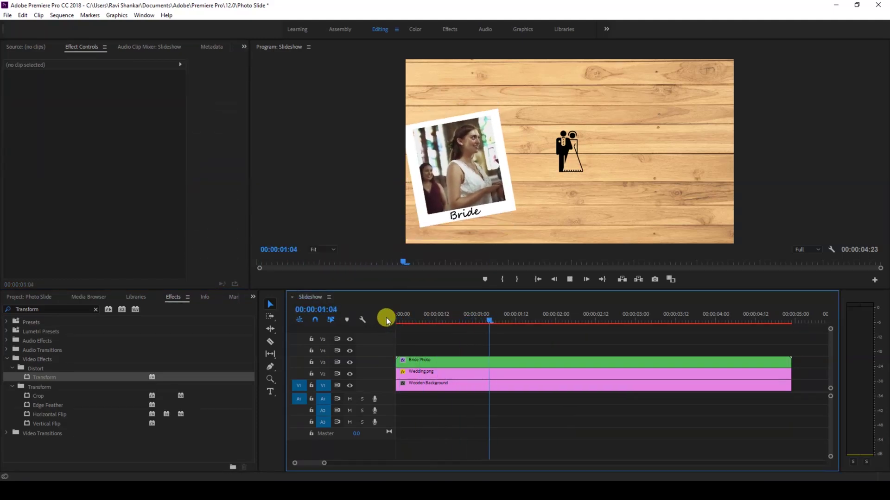
click(396, 316)
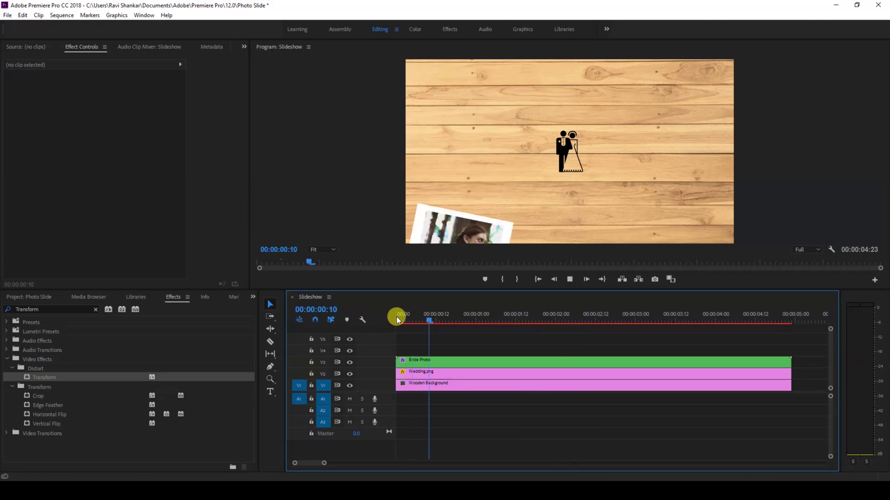
click(397, 316)
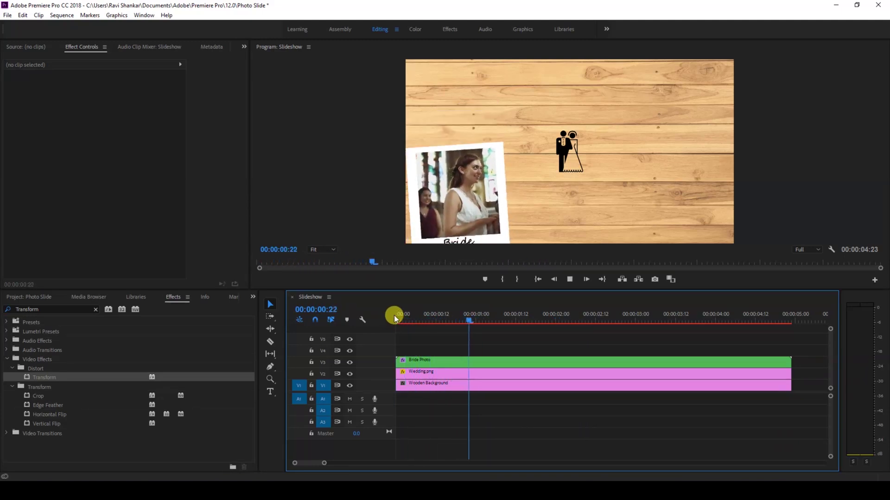
key(space)
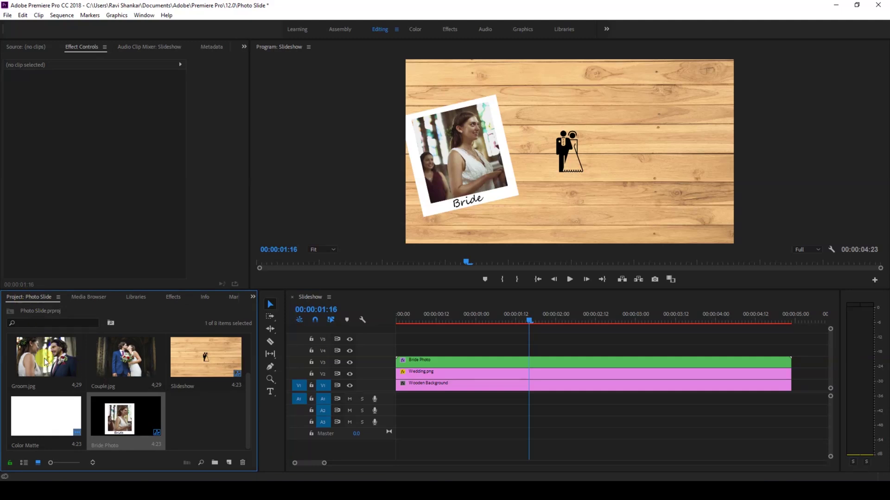
Step: Duplicate the Bride Photo sequence in the project and rename the copy Groom Photo
scroll(113, 369, up, 2)
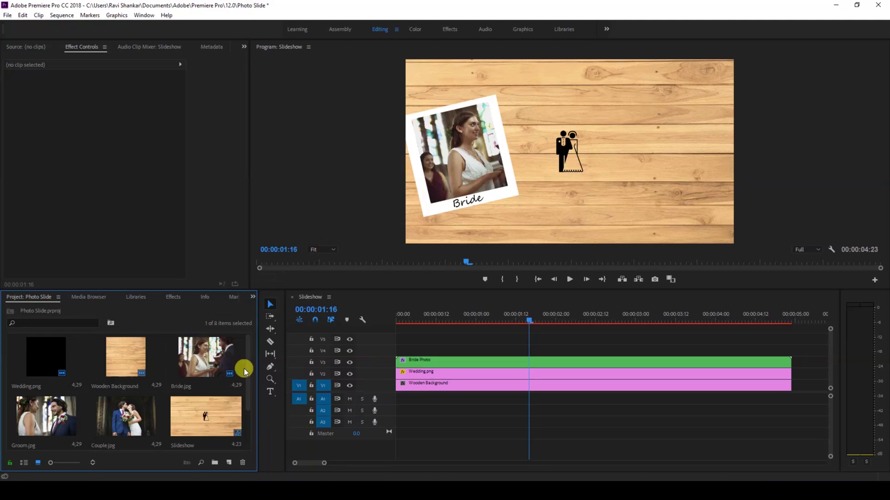
scroll(239, 407, down, 2)
scroll(238, 407, down, 1)
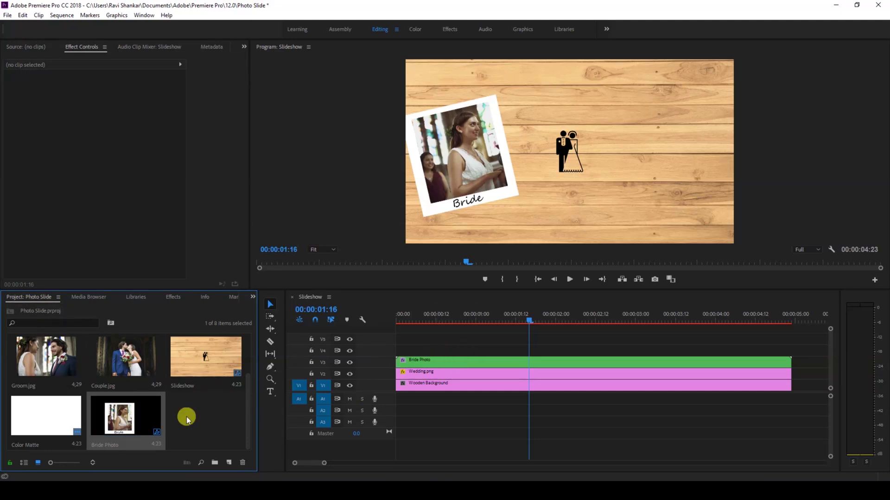
right_click(121, 417)
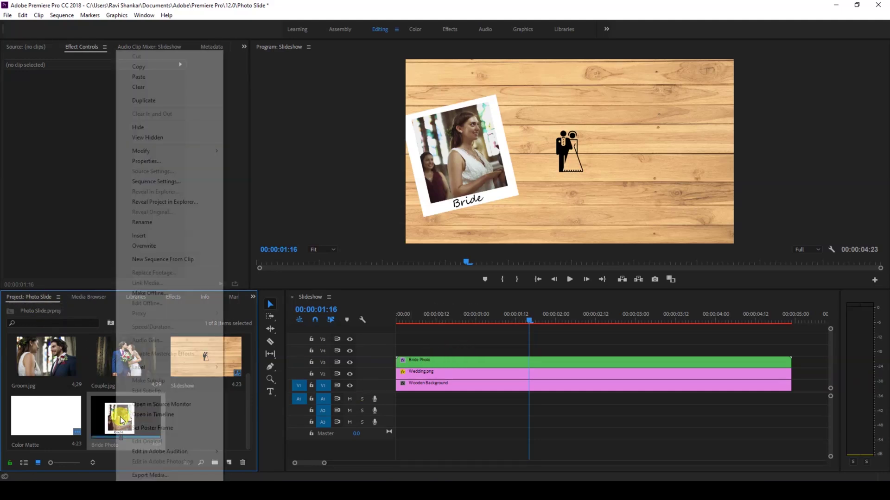
click(147, 101)
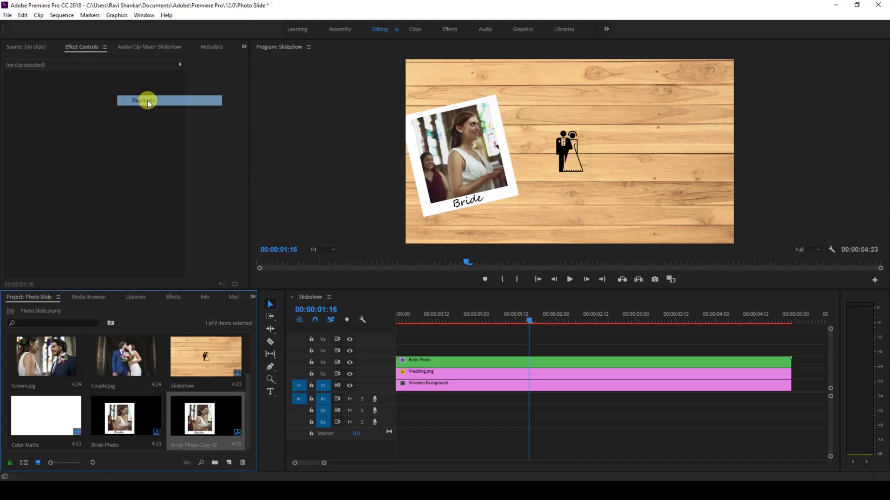
right_click(193, 441)
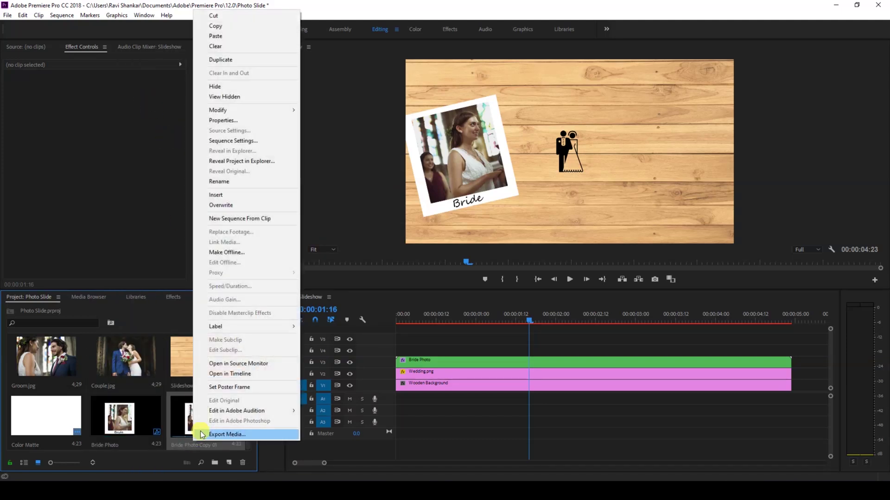
click(229, 182)
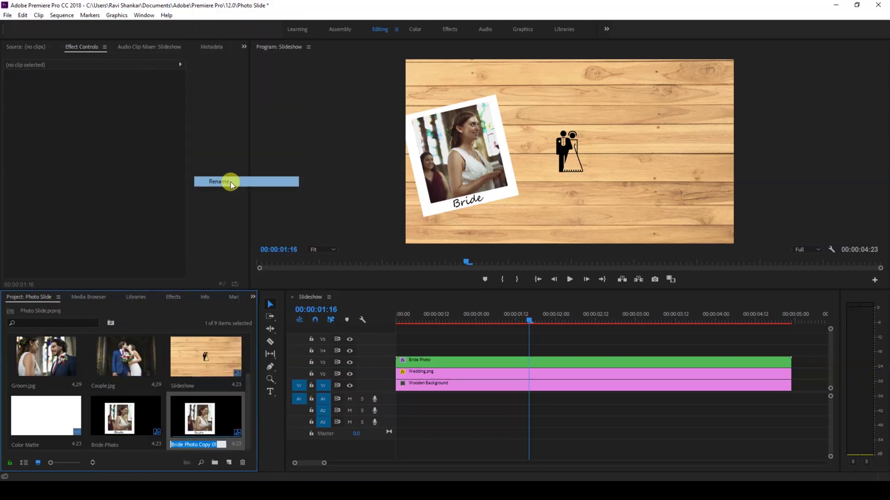
text(G)
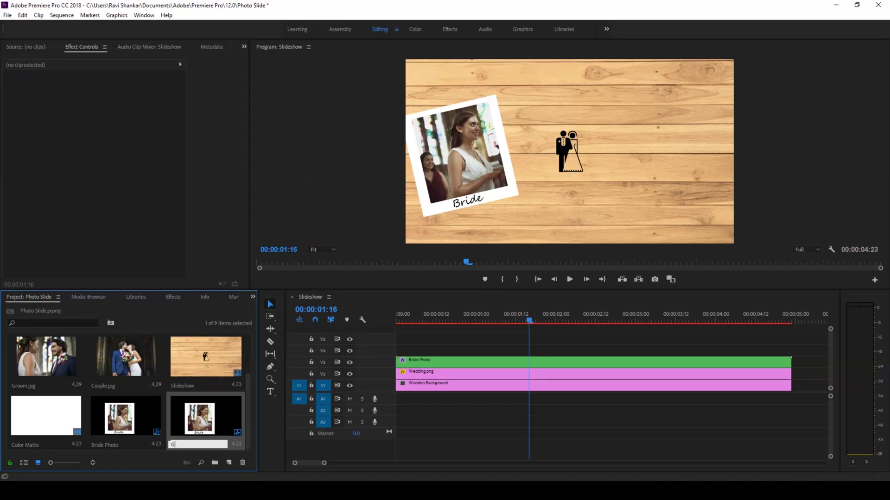
text(room Photo)
key(Return)
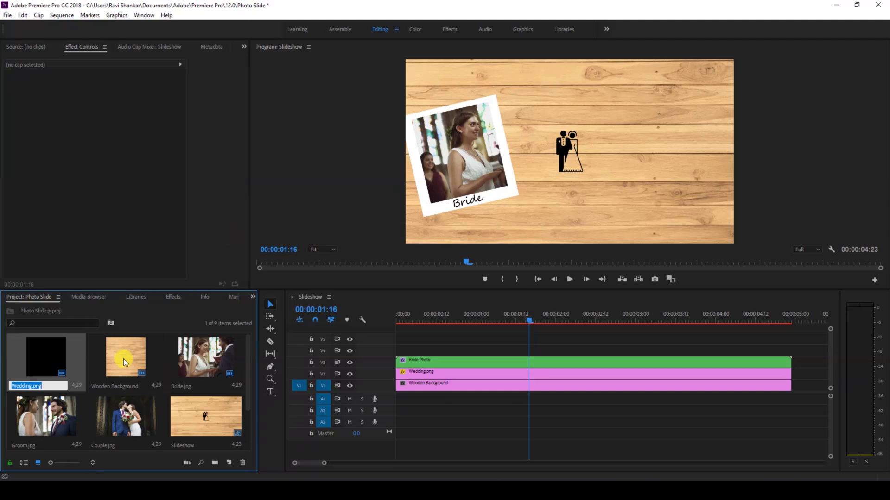
click(144, 415)
Step: Place the Groom Photo sequence on video track V4 at the start of Slideshow, above Bride Photo
scroll(170, 385, down, 2)
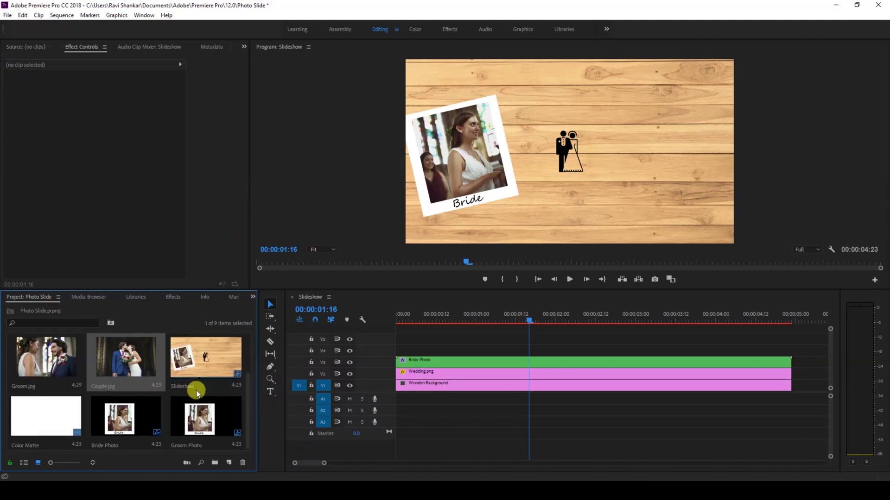
click(185, 410)
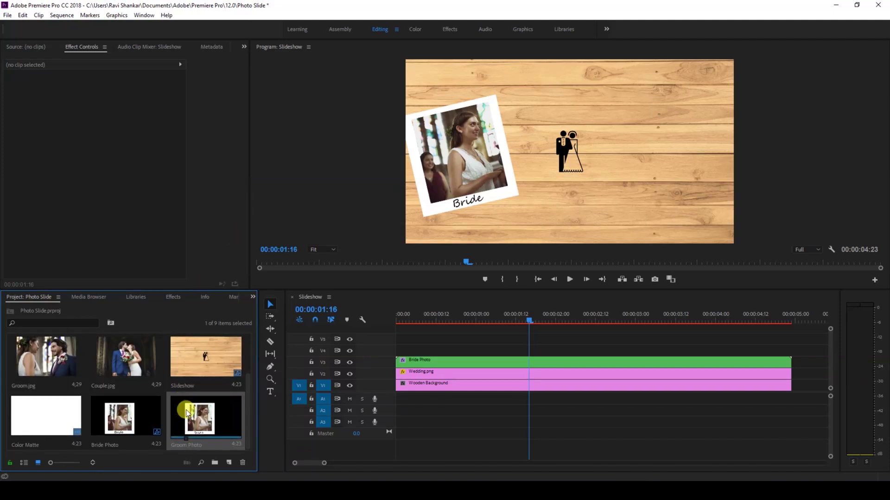
drag(200, 420, 405, 338)
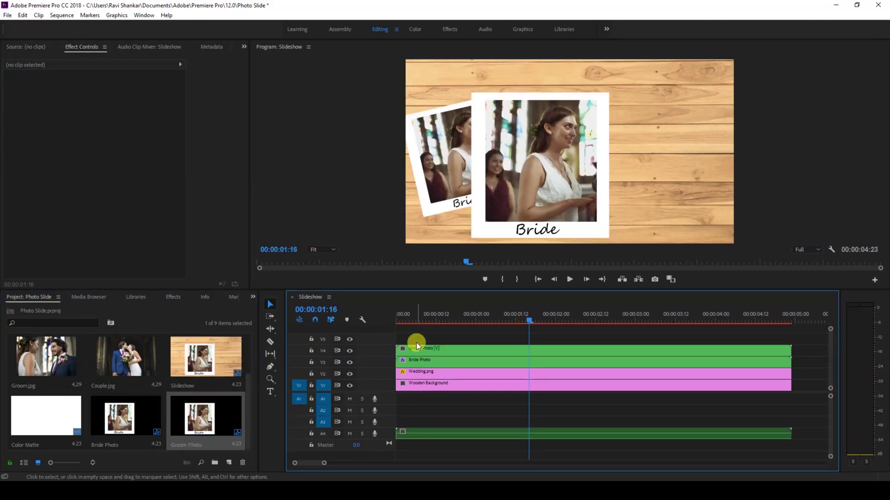
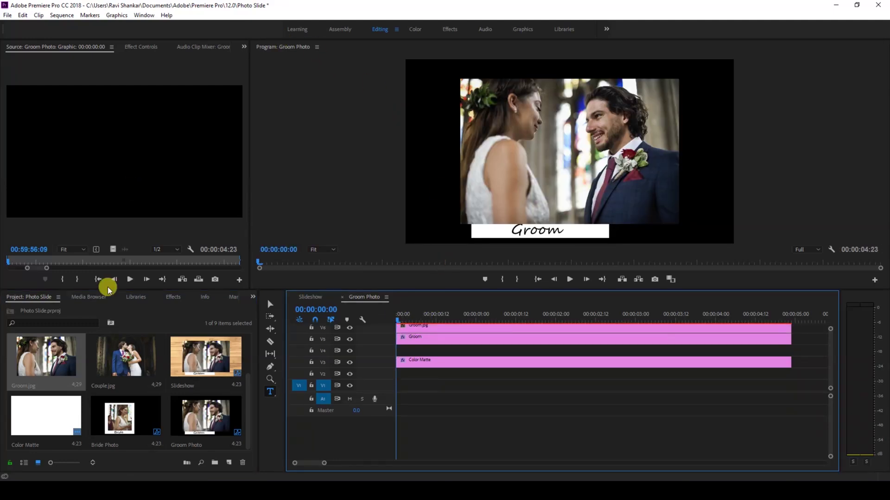
Step: Find the Crop effect and apply it to the Groom.jpg clip in the Groom Photo sequence
click(173, 297)
double_click(50, 309)
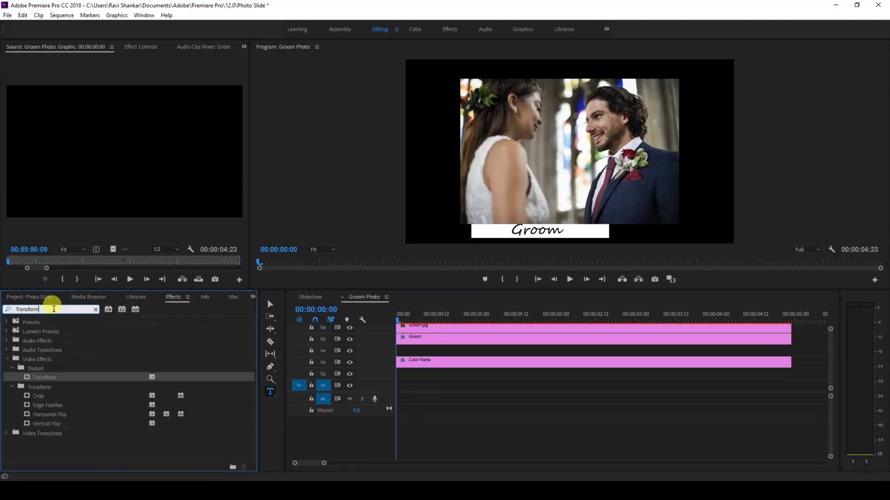
text(Crop)
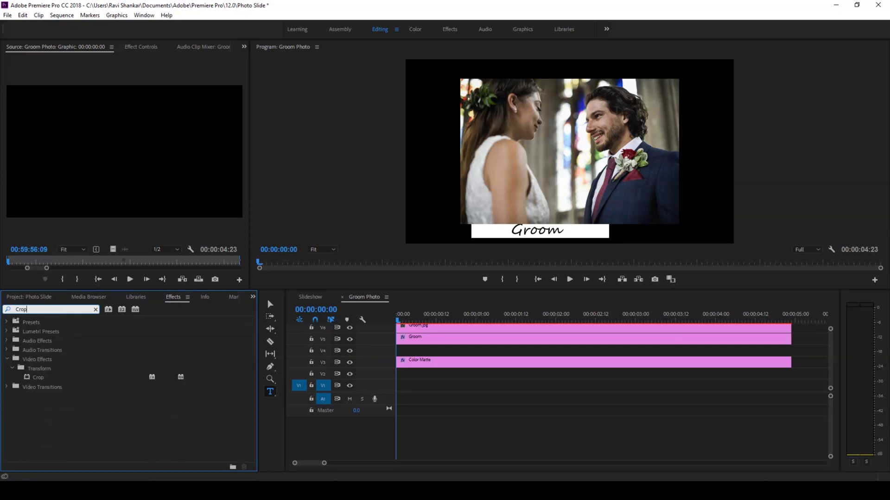
drag(40, 377, 408, 325)
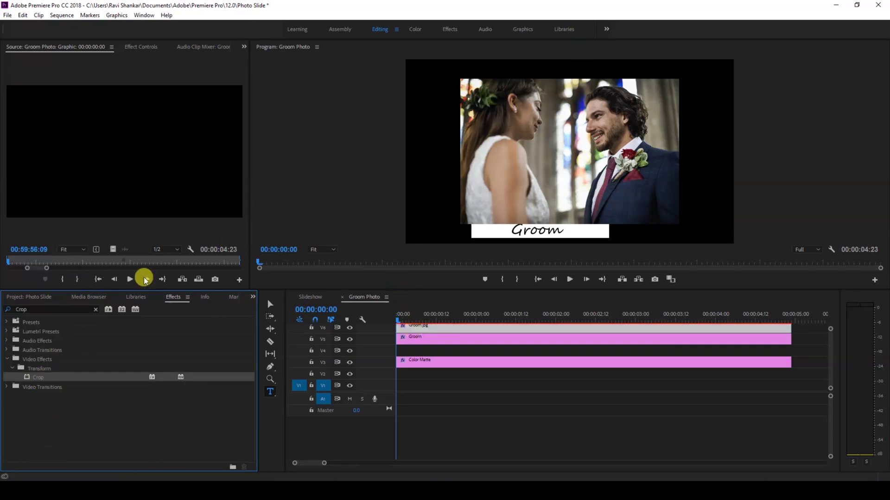
Step: Fit Groom.jpg inside the white matte by cropping its left side 38%, scaling it to 82 and repositioning it
click(141, 47)
scroll(105, 265, down, 1)
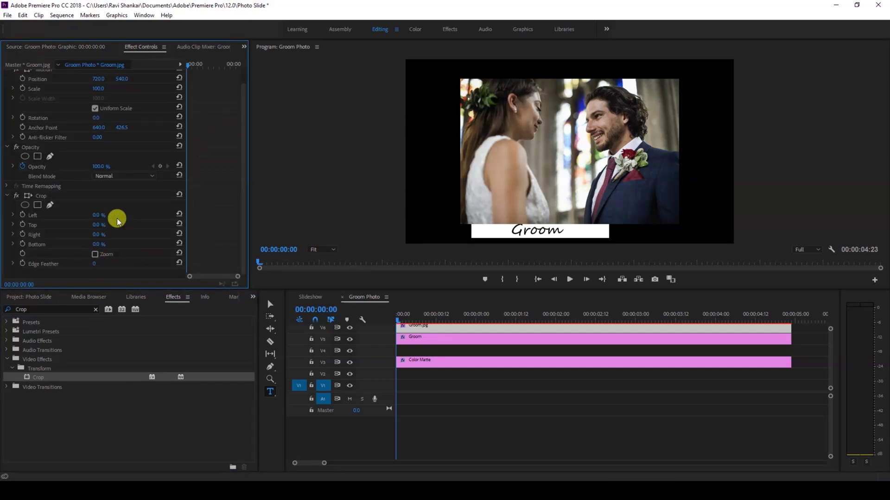
drag(99, 215, 120, 215)
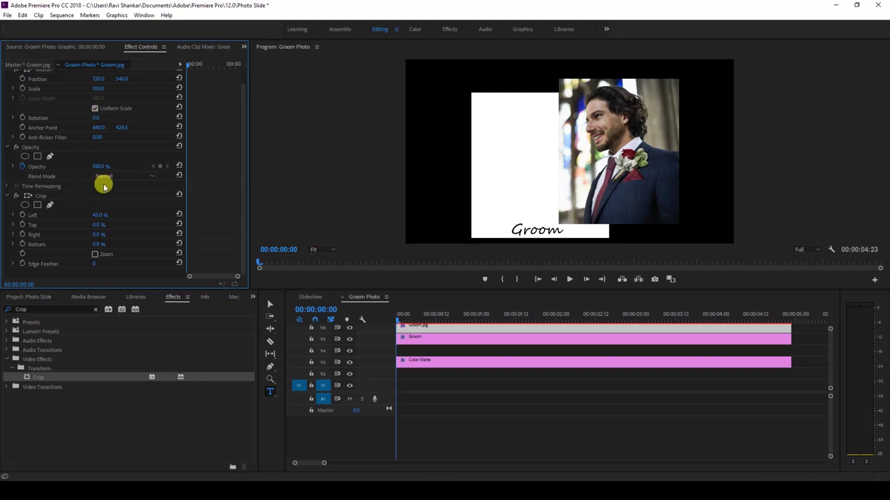
drag(99, 89, 80, 83)
drag(105, 215, 99, 214)
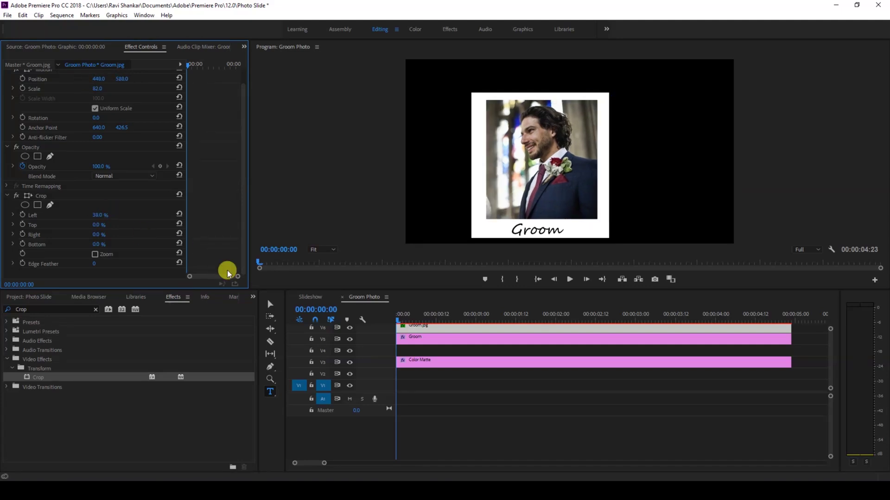
Step: In the Slideshow sequence, set Groom Photo's Transform position to 1290, 500 and its rotation to 15°
click(312, 296)
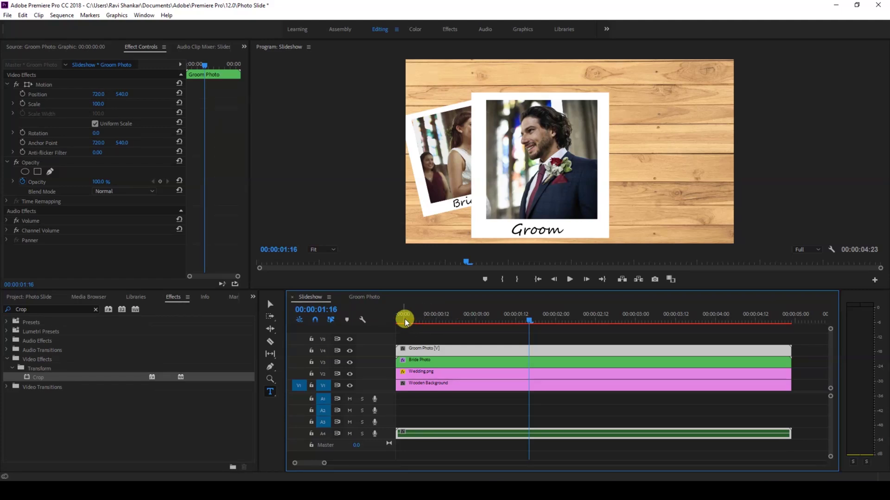
drag(405, 320, 483, 315)
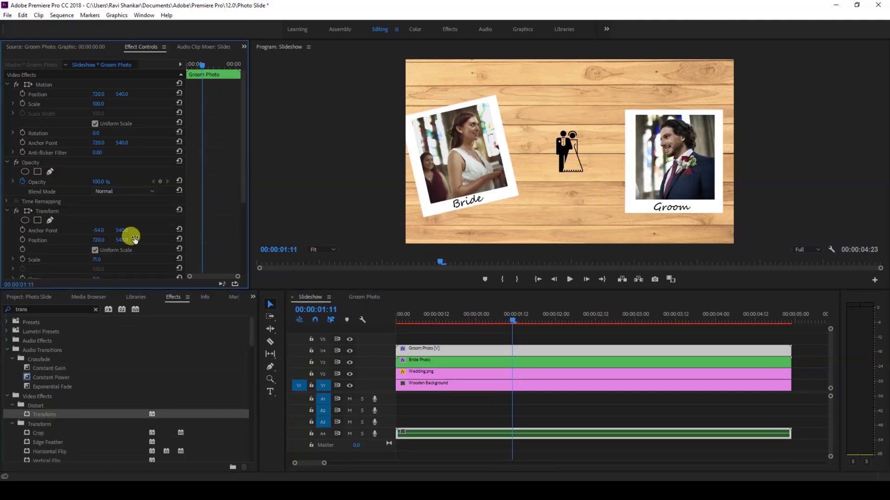
click(107, 261)
text(12.9)
key(Return)
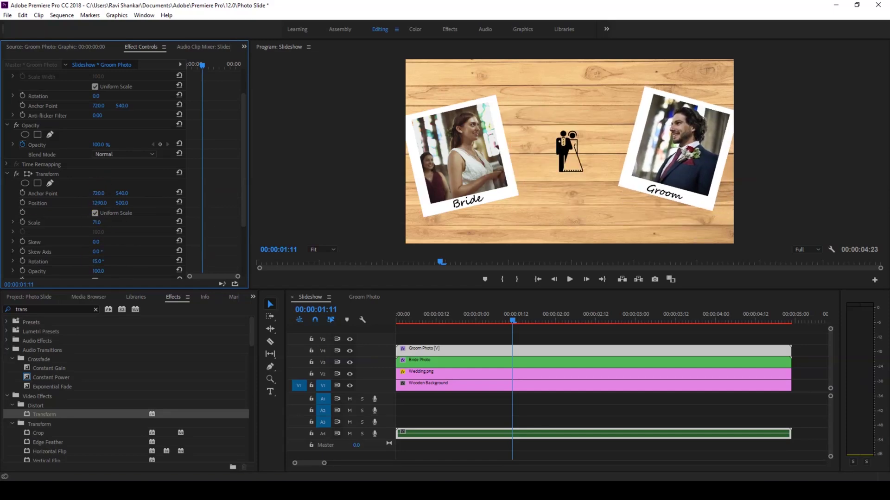
scroll(134, 274, up, 1)
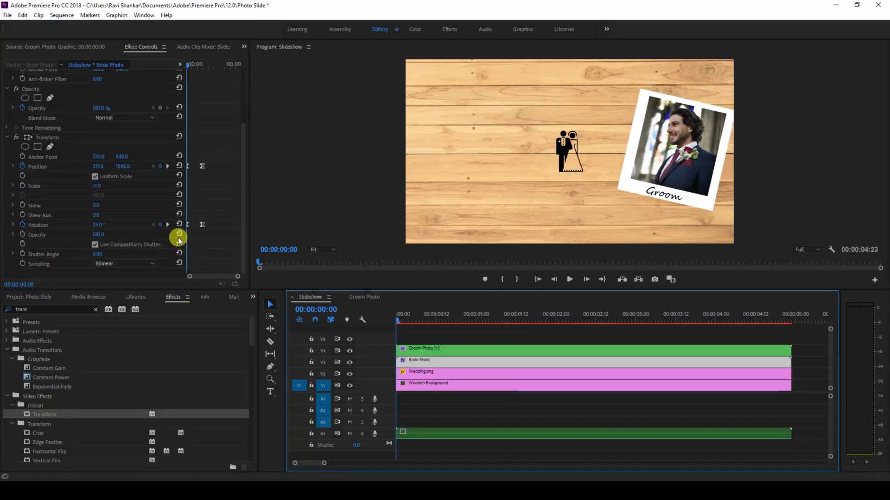
Step: Play back Slideshow from the start several times to check the bride and groom photos' entrance animations together
click(461, 323)
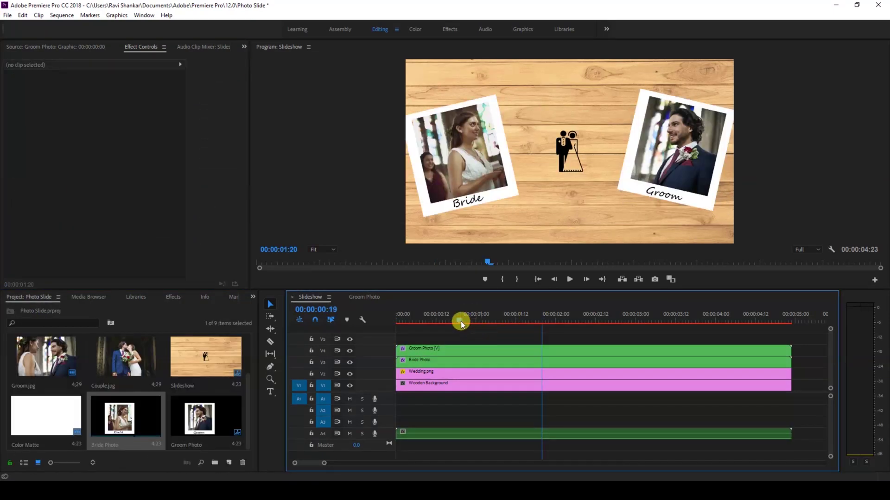
drag(461, 324, 370, 332)
key(space)
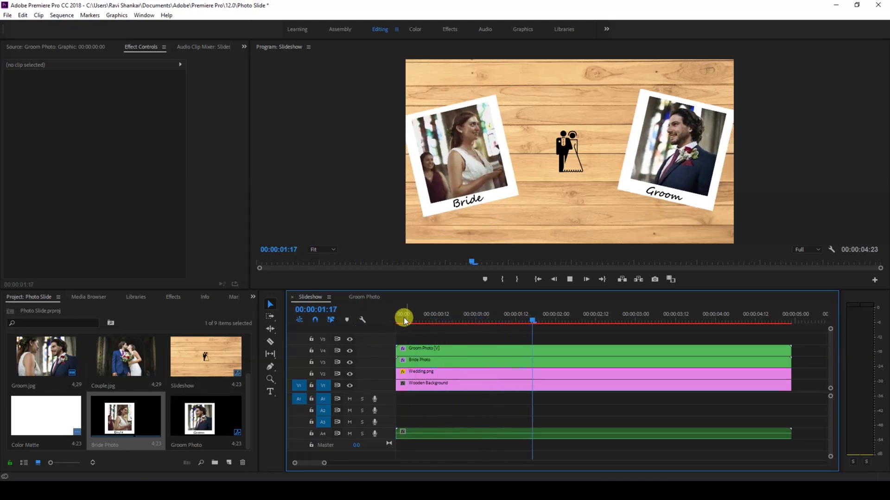
drag(404, 318, 390, 315)
key(space)
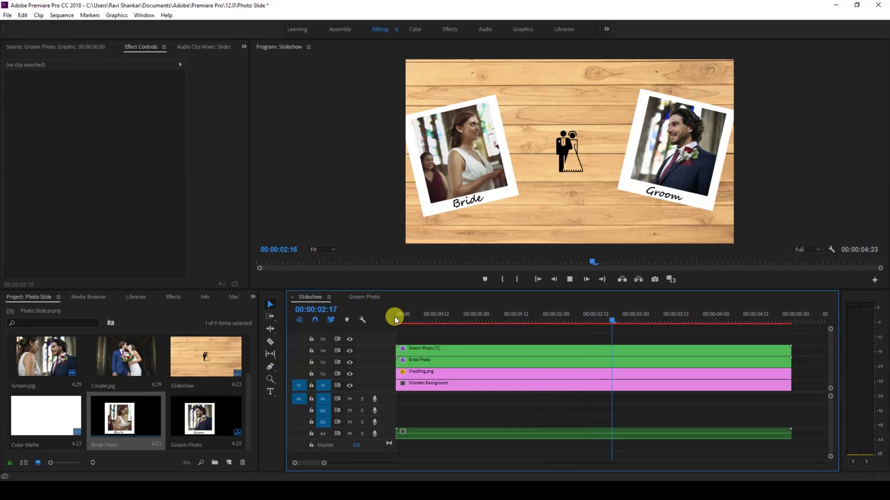
click(399, 321)
key(space)
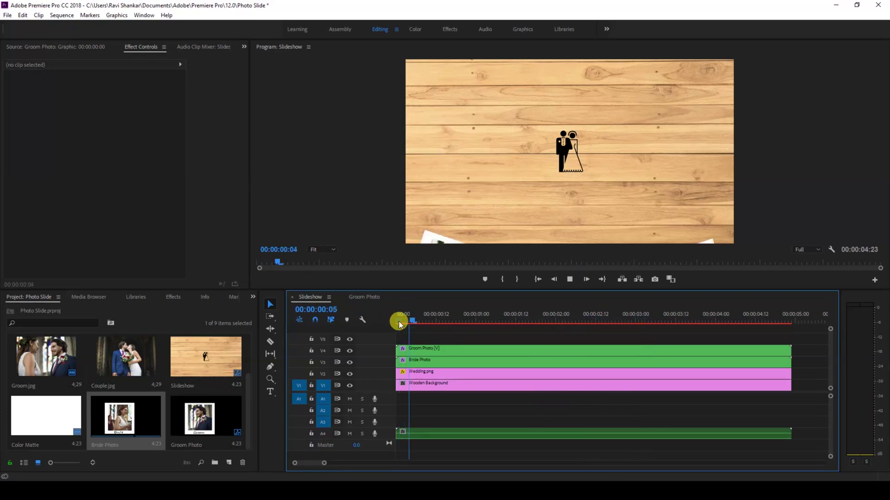
key(space)
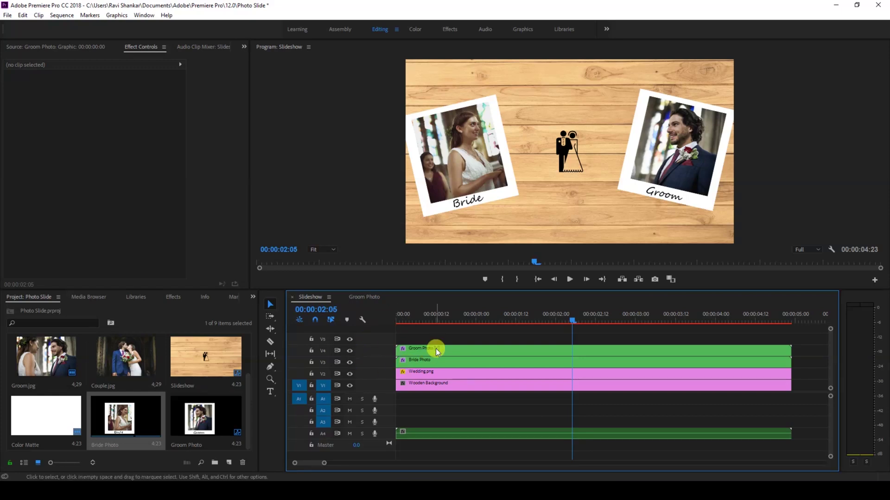
Step: Duplicate the Bride Photo sequence in the project and rename the copy Centre Photo
click(397, 321)
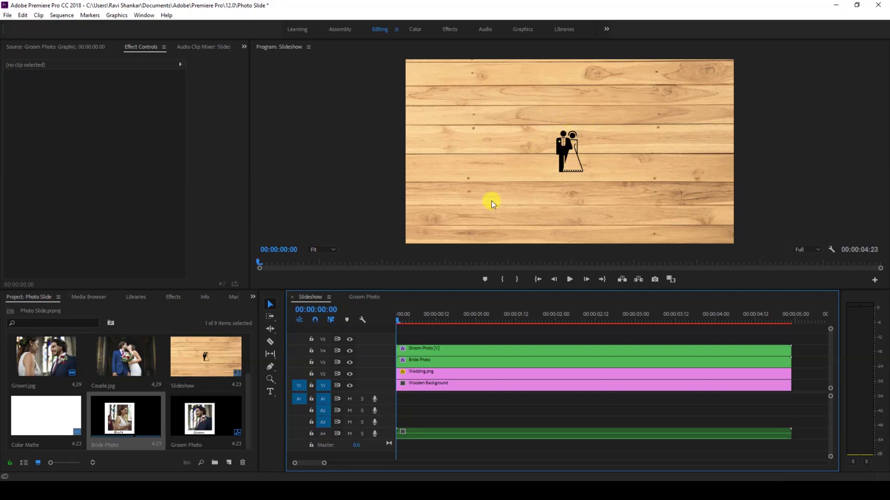
right_click(118, 422)
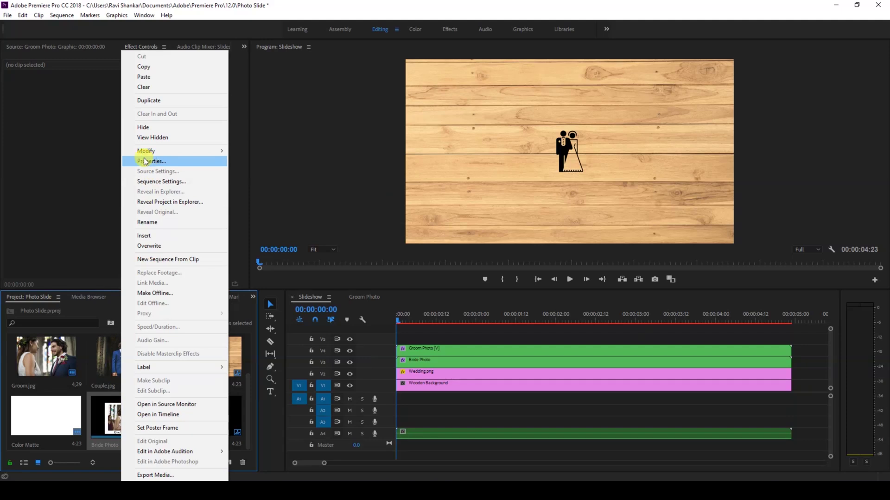
mouse_move(148, 154)
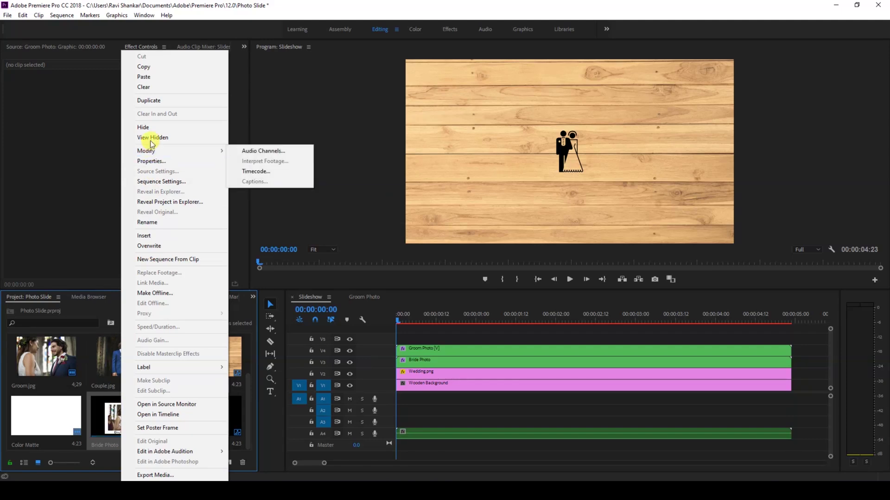
click(151, 100)
right_click(46, 408)
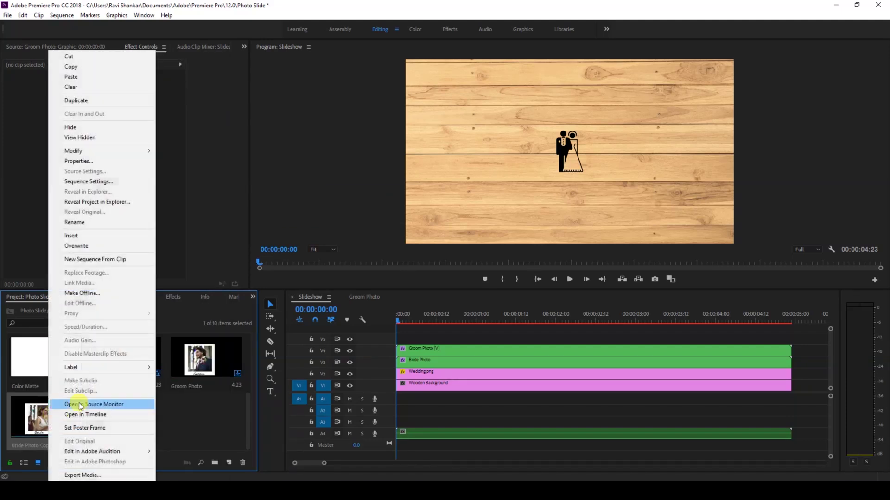
click(82, 222)
text(Centre)
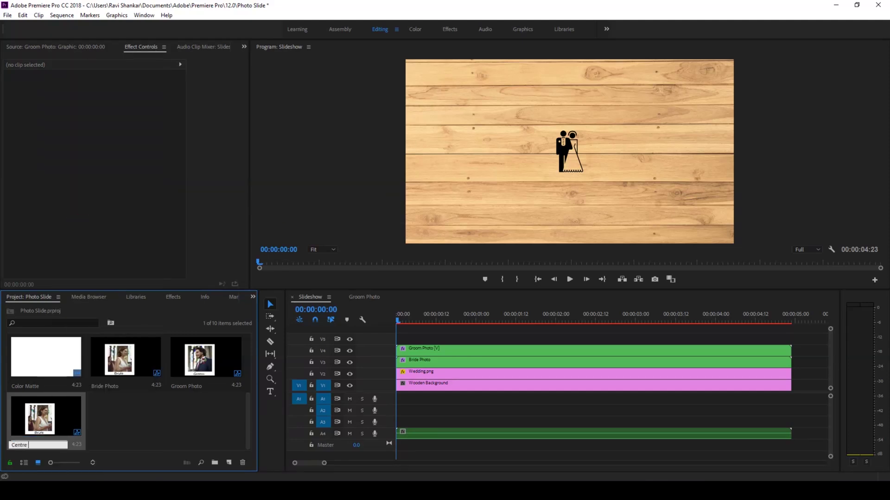
text(Photo)
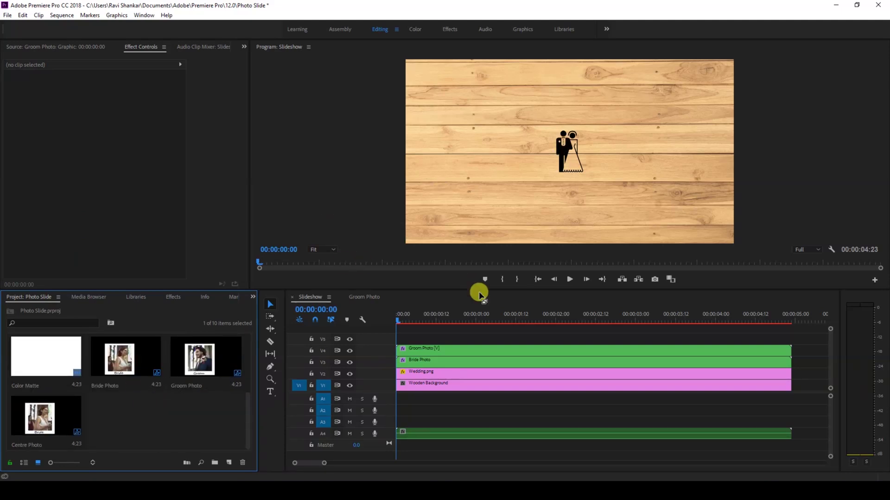
Step: Open the Centre Photo sequence and delete its Bride caption and Bride.jpg clips, keeping only the Color Matte
drag(438, 319, 476, 315)
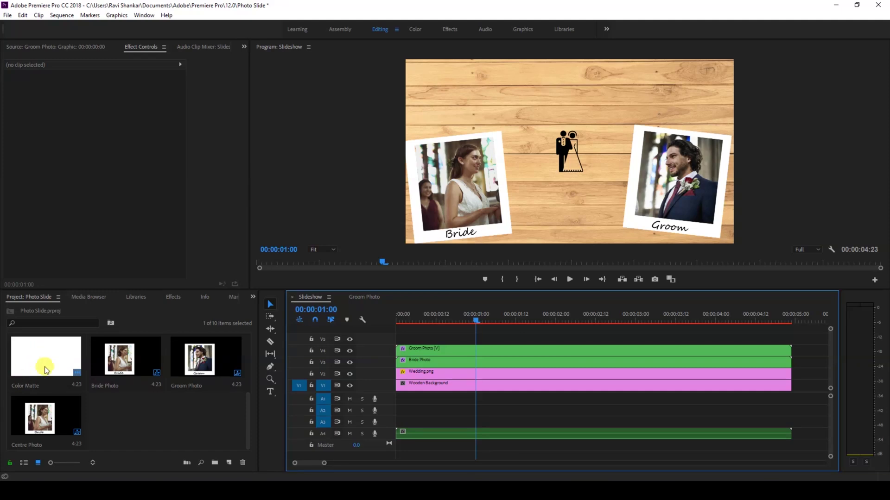
right_click(39, 427)
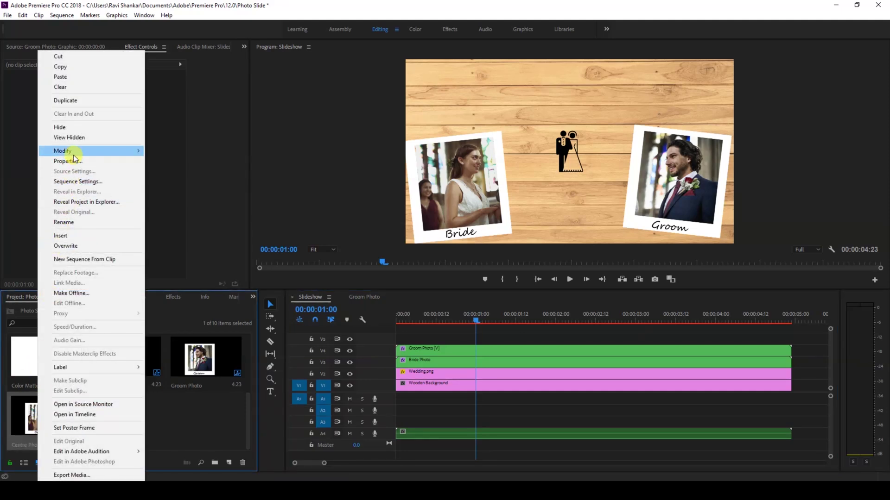
mouse_move(73, 155)
click(20, 416)
double_click(21, 415)
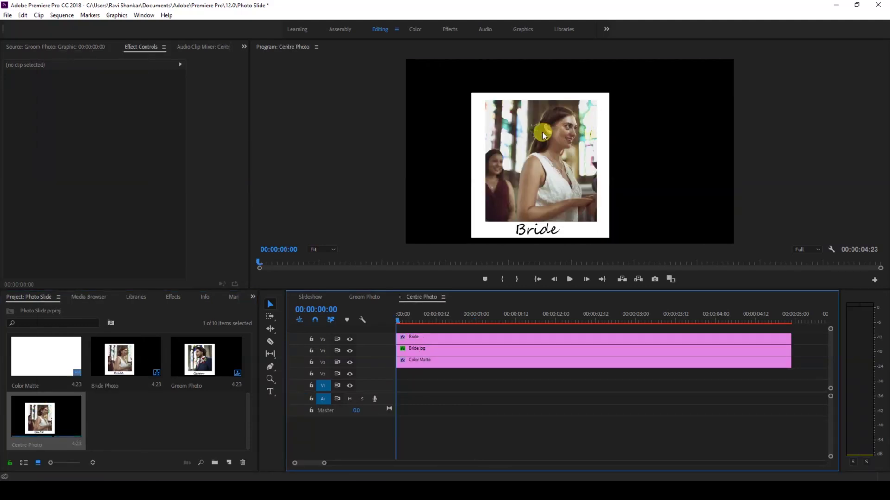
click(417, 337)
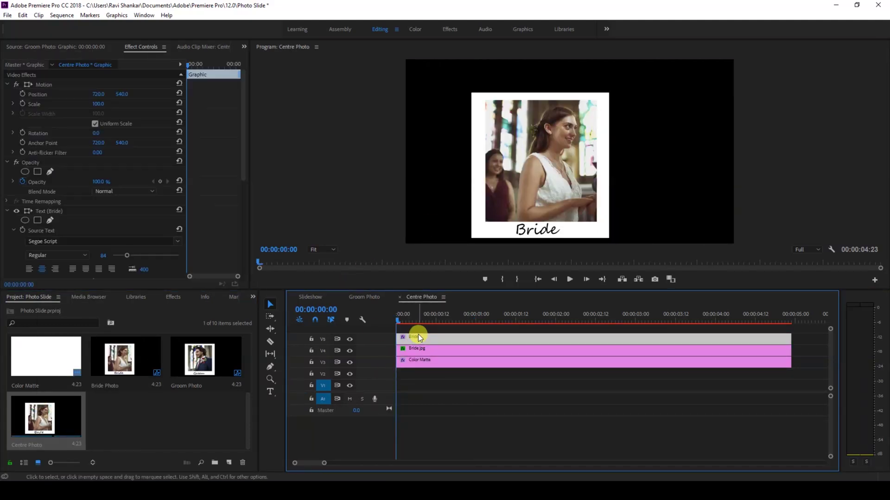
key(Delete)
click(418, 351)
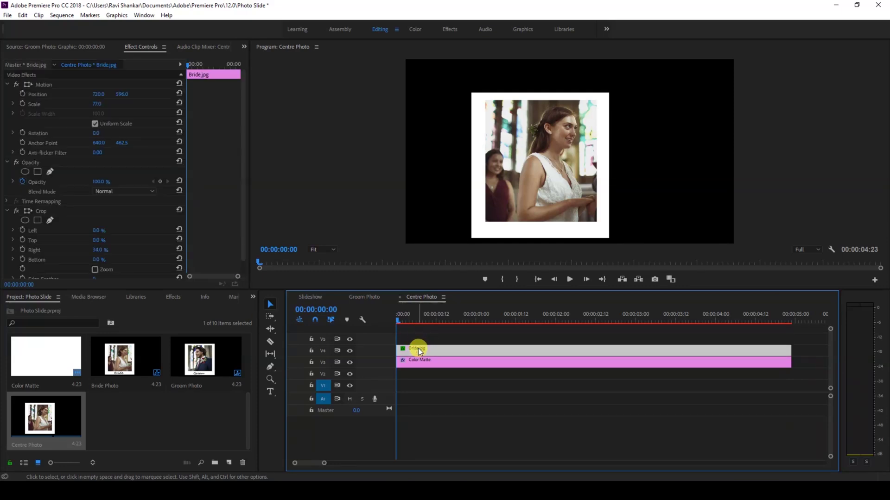
key(Delete)
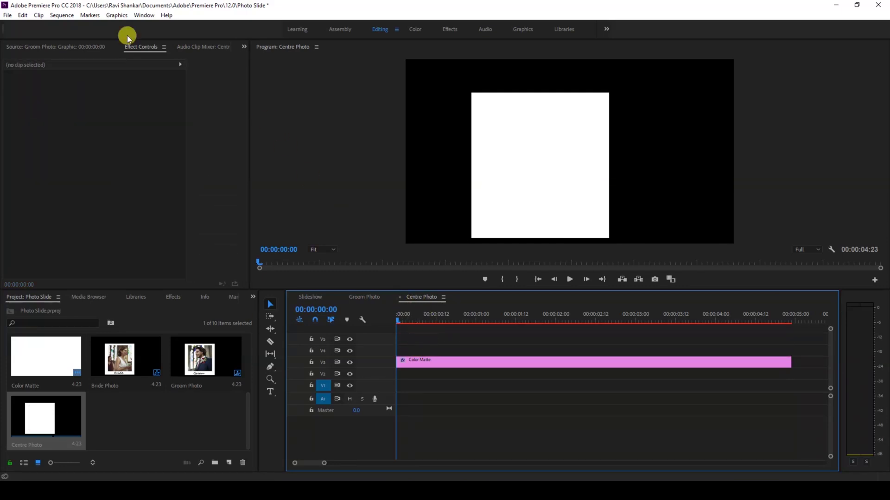
Step: Remove the Crop effect from the Color Matte clip in Centre Photo
click(410, 364)
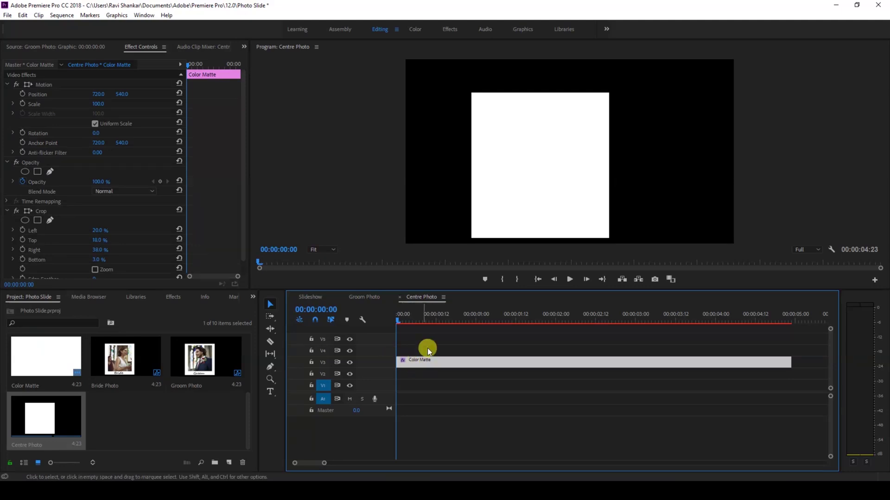
click(34, 211)
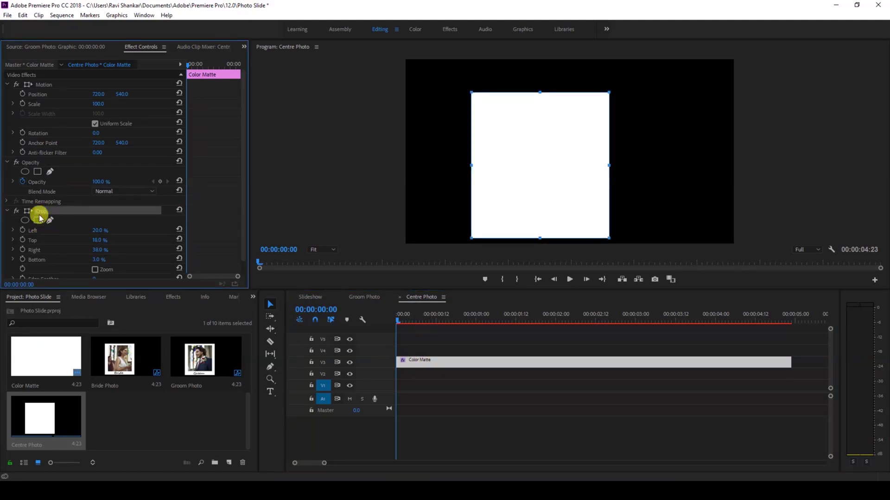
key(Delete)
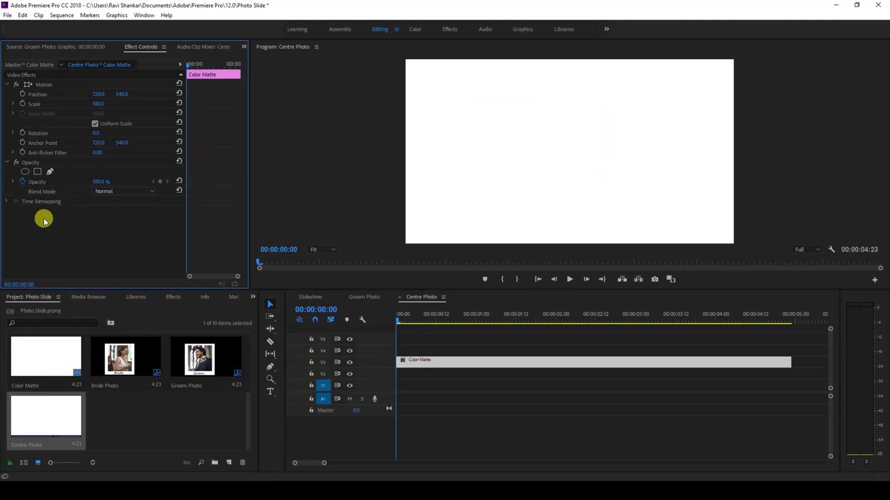
Step: Add an ellipse opacity mask to the Color Matte and widen it on both sides into a nearly round shape
click(32, 161)
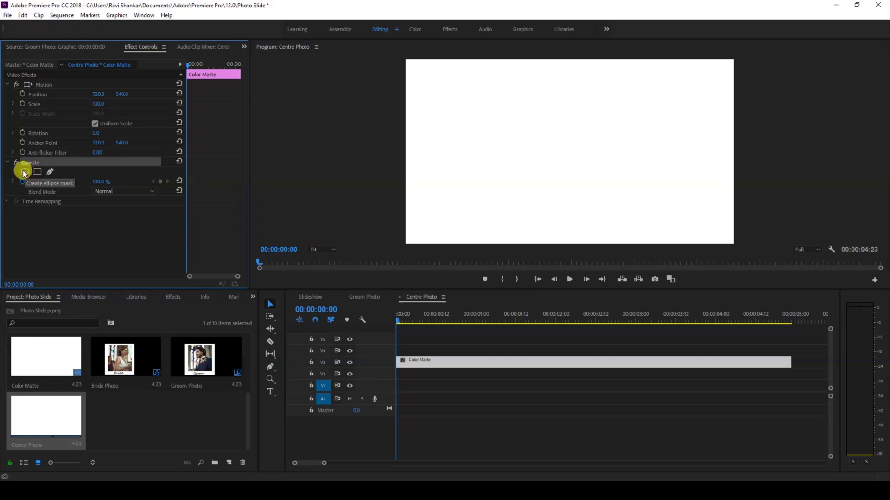
click(25, 171)
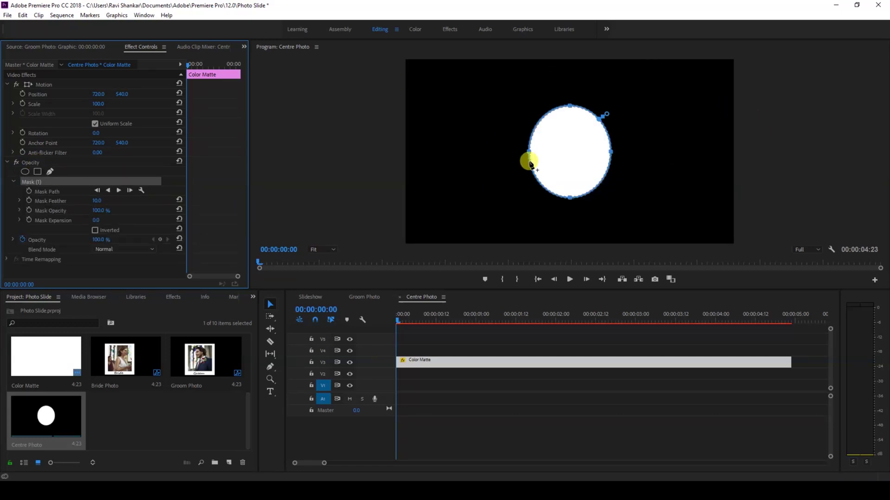
drag(529, 154, 518, 152)
drag(610, 151, 613, 151)
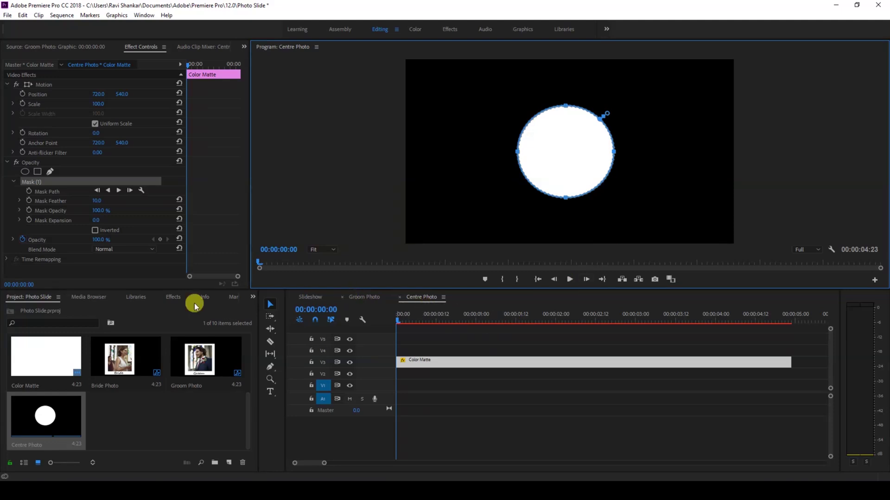
Step: Place Couple.jpg on track V4 above the Color Matte, starting at 00:00:00:00 and ending with the matte
click(97, 414)
scroll(99, 411, up, 3)
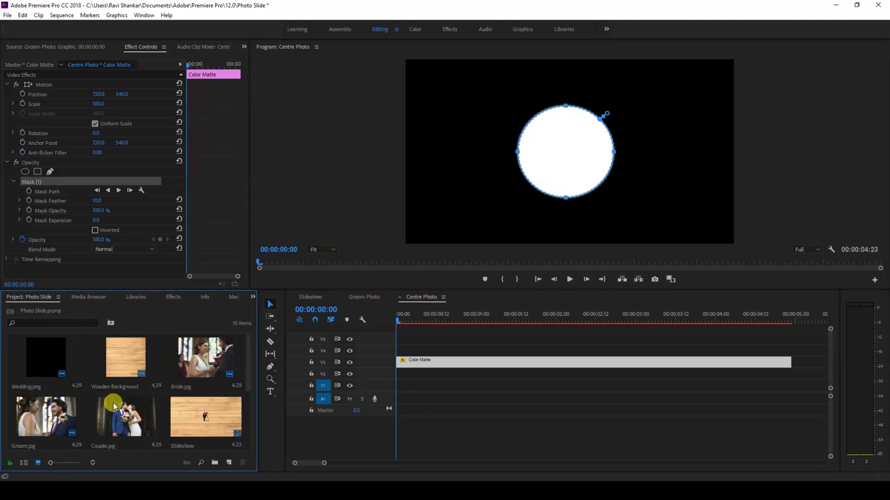
click(126, 418)
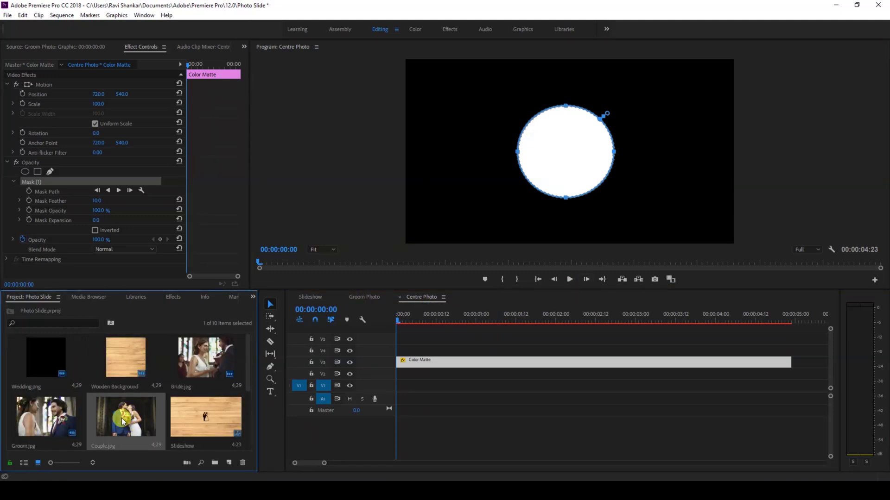
drag(124, 422, 359, 351)
key(ctrl+z)
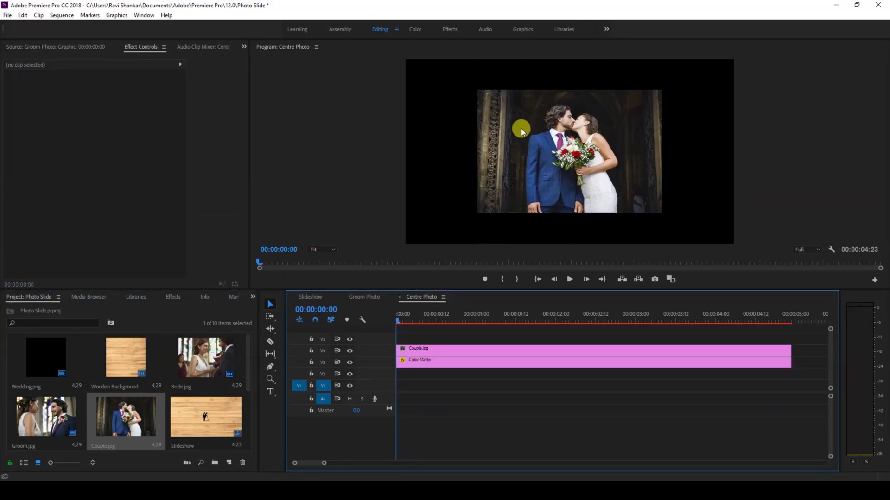
Step: Add an ellipse opacity mask to Couple.jpg and enlarge it around the couple, leaving an even white ring of matte
click(419, 349)
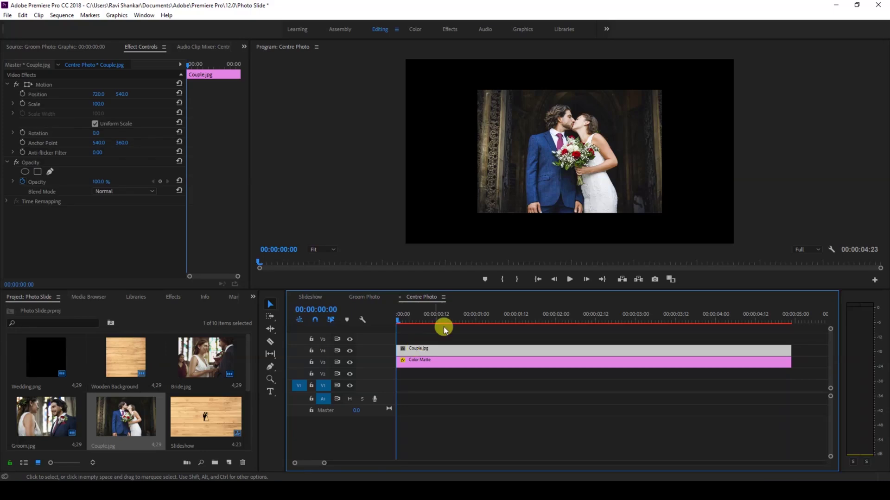
click(25, 172)
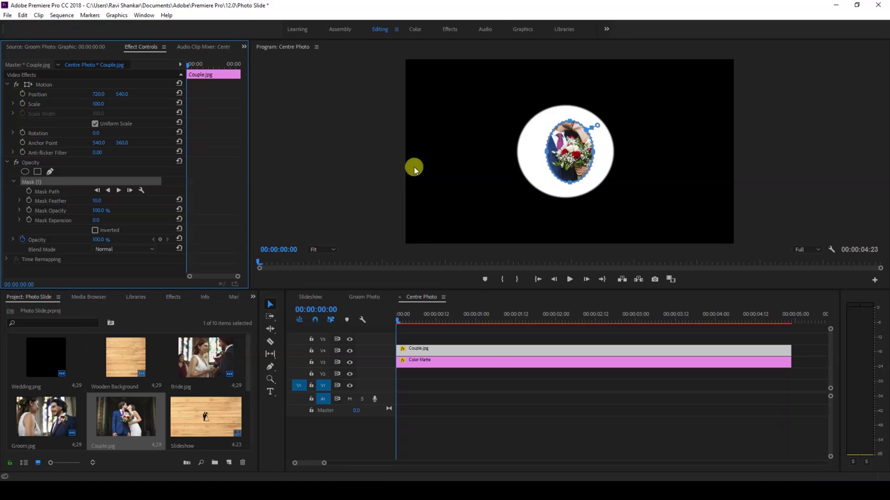
drag(547, 154, 574, 116)
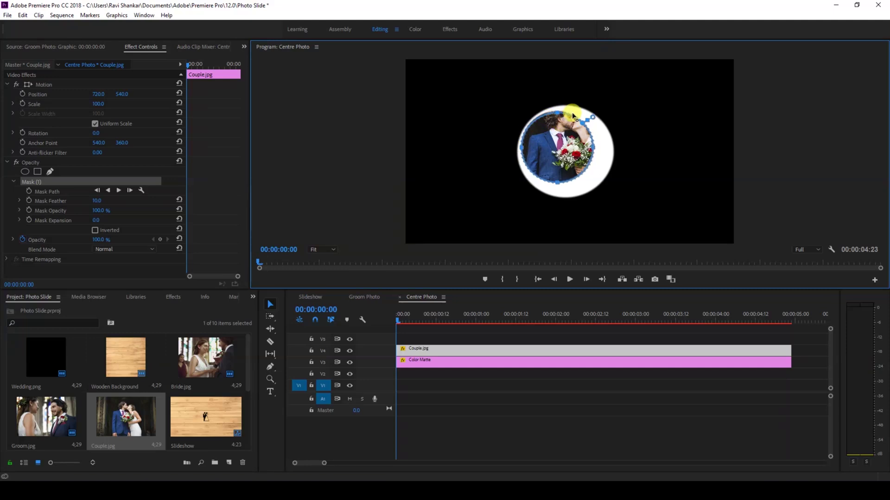
drag(595, 150, 607, 147)
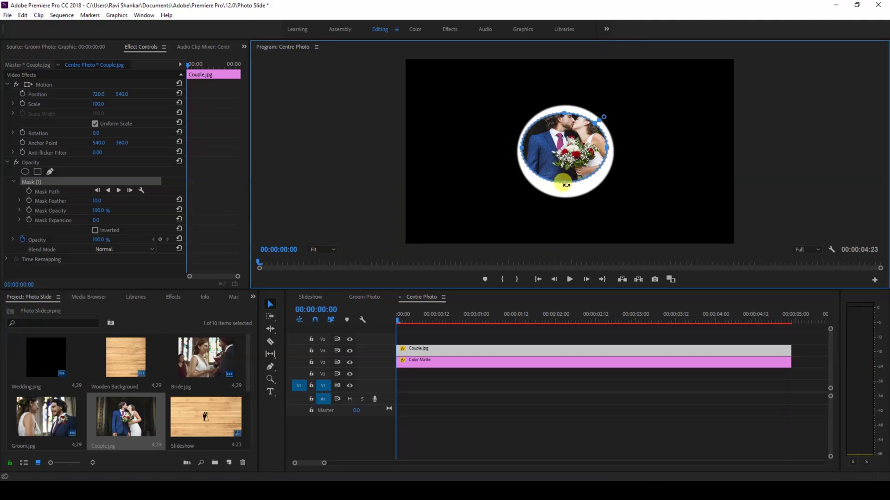
drag(565, 195, 565, 197)
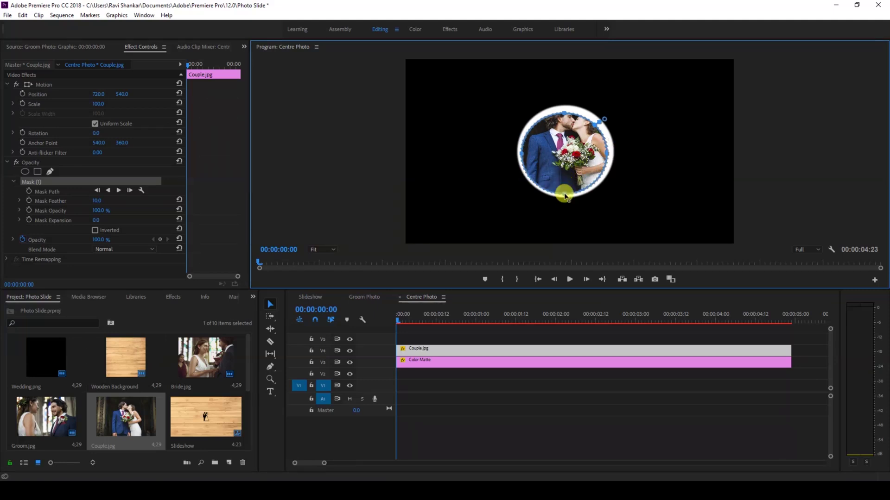
click(564, 126)
drag(565, 118, 566, 112)
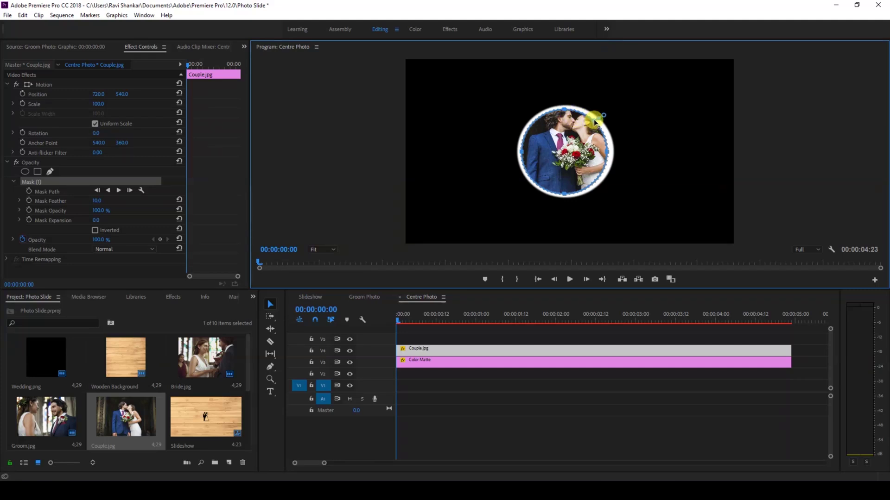
click(606, 160)
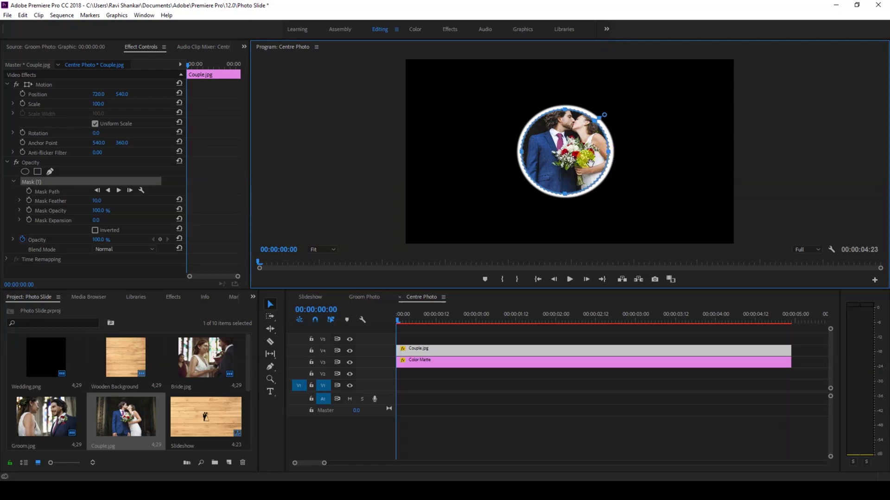
Step: Place the Centre Photo sequence on track V5 of the Slideshow sequence, starting at 00:00:01:13
click(360, 298)
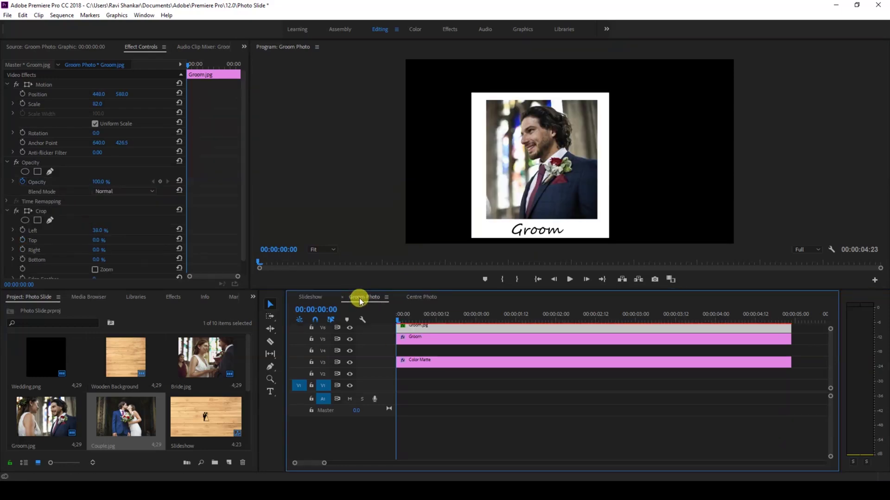
click(318, 297)
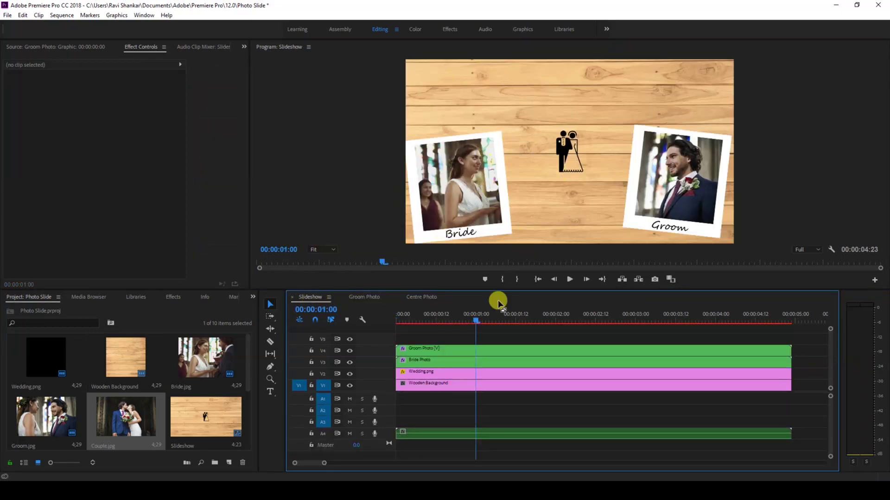
drag(482, 320, 519, 313)
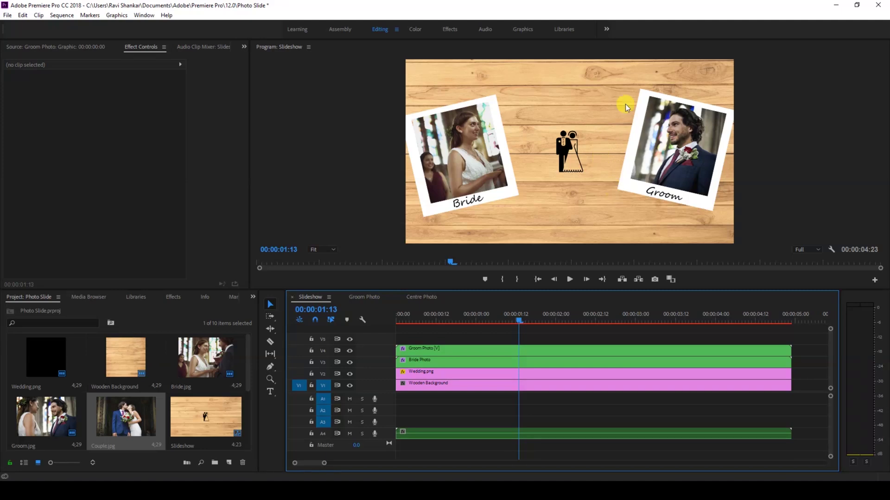
scroll(86, 392, down, 3)
drag(32, 421, 524, 341)
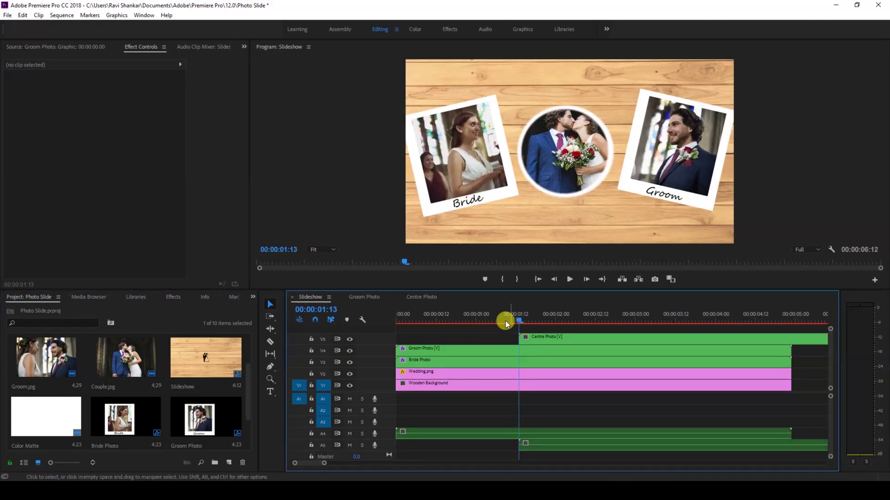
drag(495, 314, 519, 318)
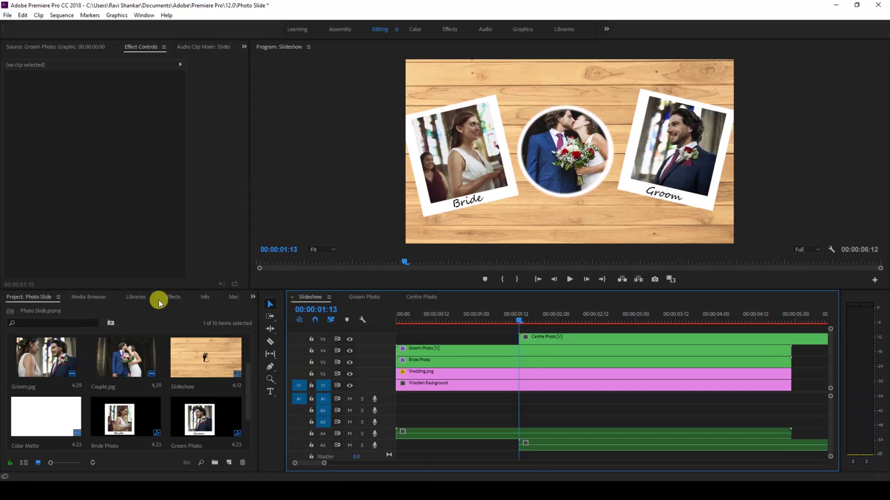
Step: Try the Cross Zoom video transition at the start of the Centre Photo clip on track V5
click(176, 297)
click(58, 309)
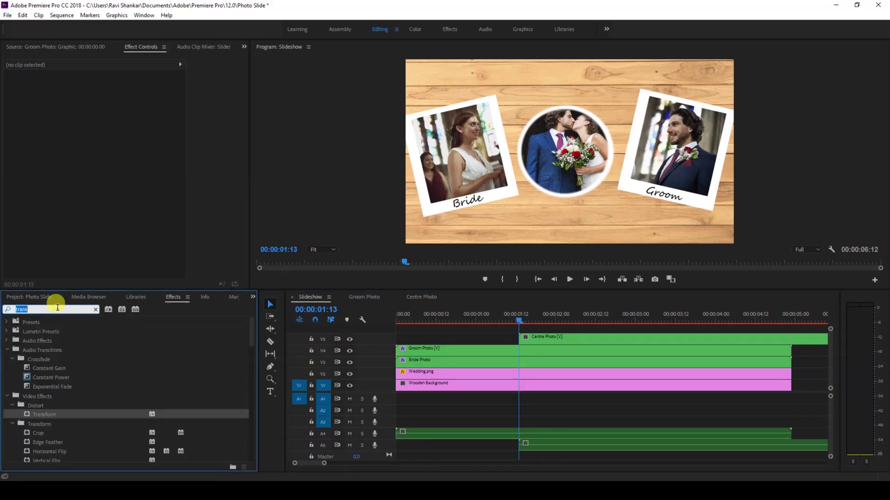
key(BackSpace)
click(7, 369)
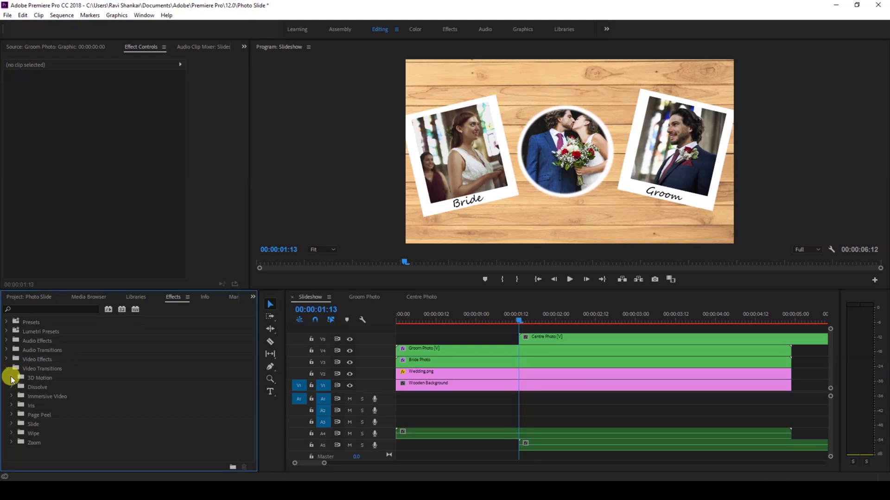
click(11, 443)
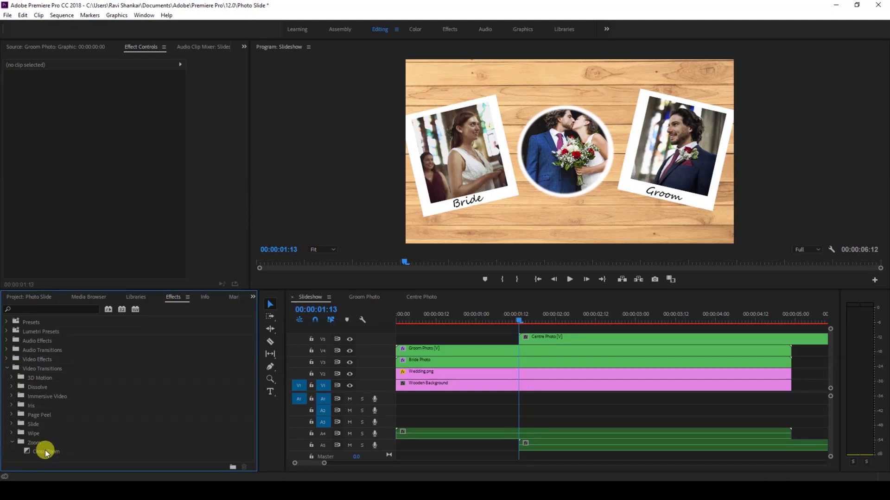
drag(46, 453, 506, 278)
drag(536, 338, 537, 337)
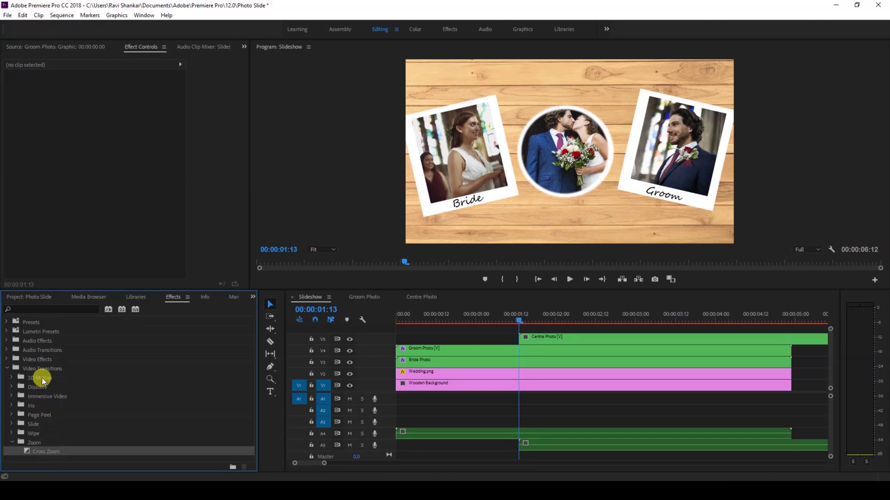
drag(39, 456, 526, 341)
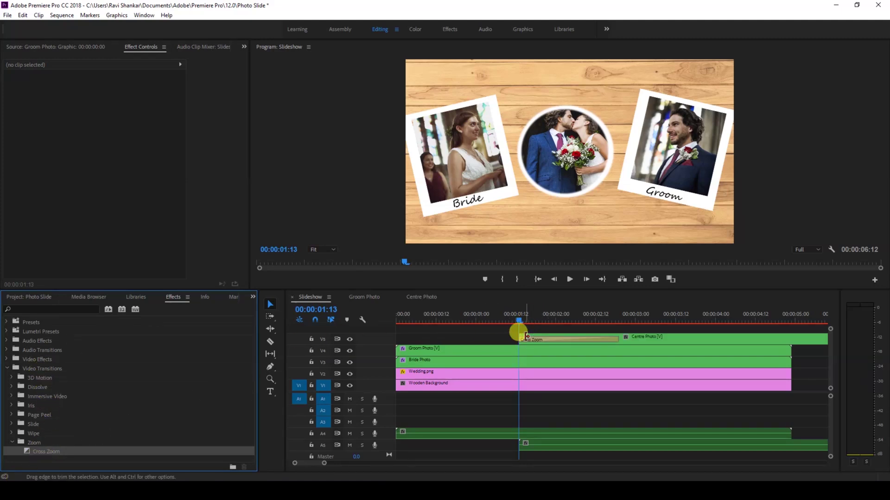
Step: Play back the Cross Zoom transition from just before the Centre Photo clip begins
click(503, 319)
key(space)
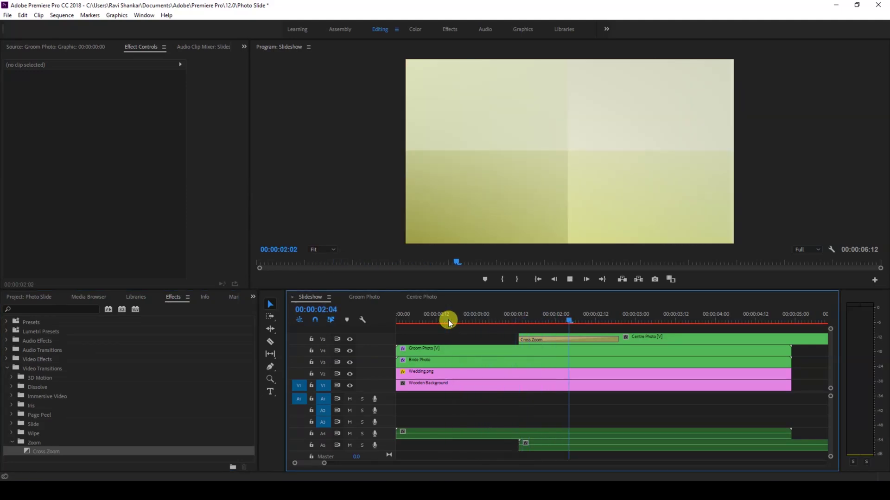
click(502, 320)
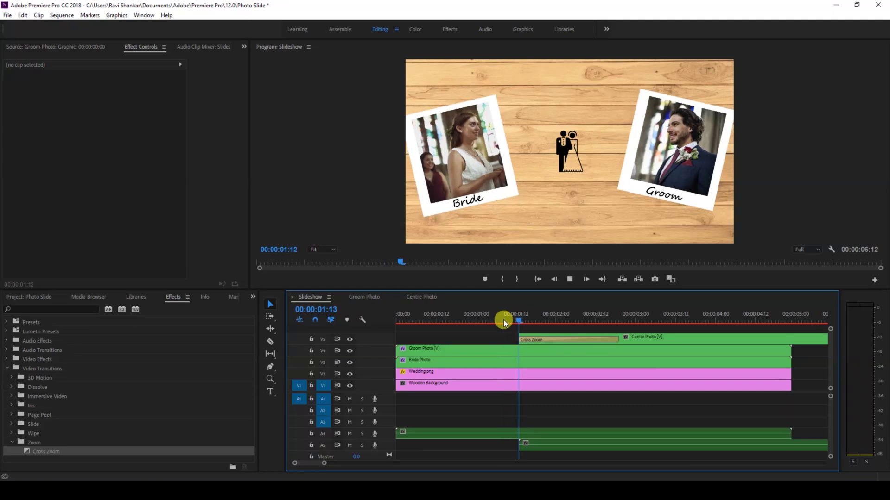
click(502, 320)
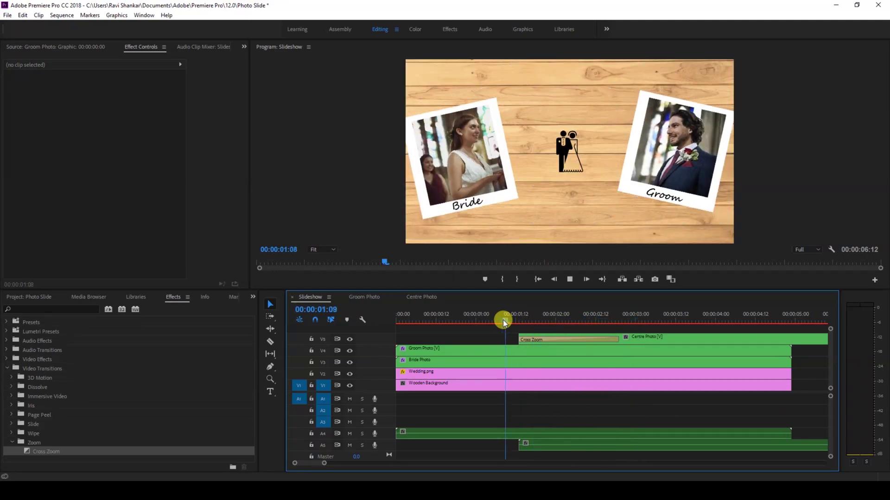
key(space)
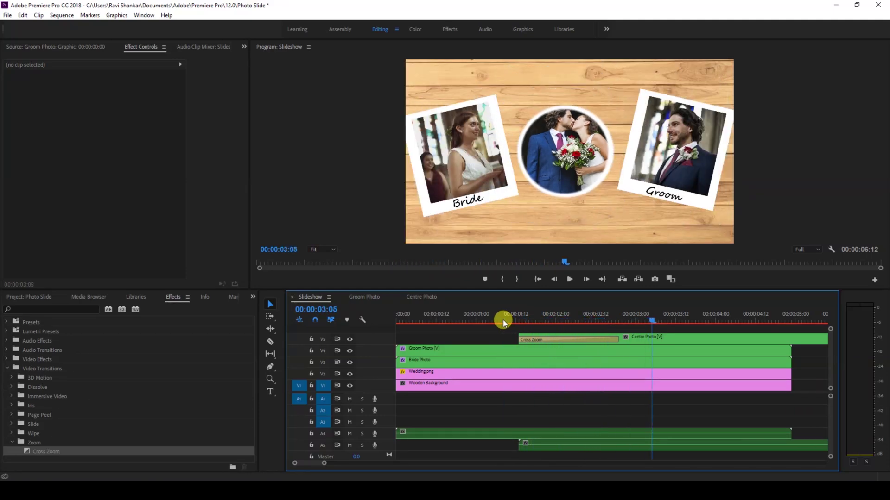
Step: Replace the Cross Zoom transition at the start of Centre Photo with Iris Round and play it back
click(543, 340)
key(Delete)
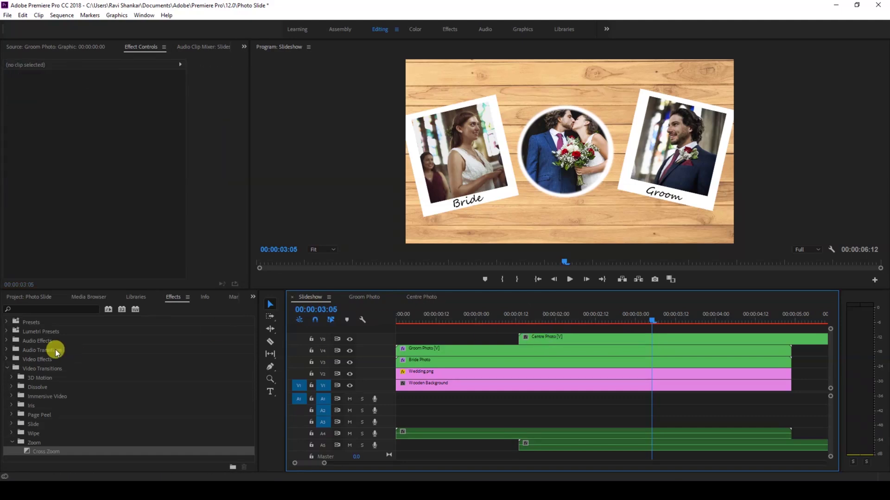
click(15, 405)
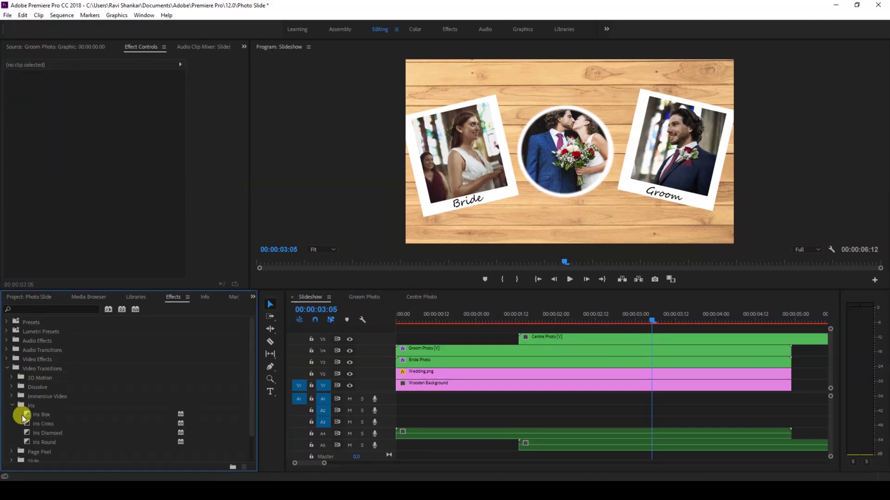
drag(36, 442, 520, 336)
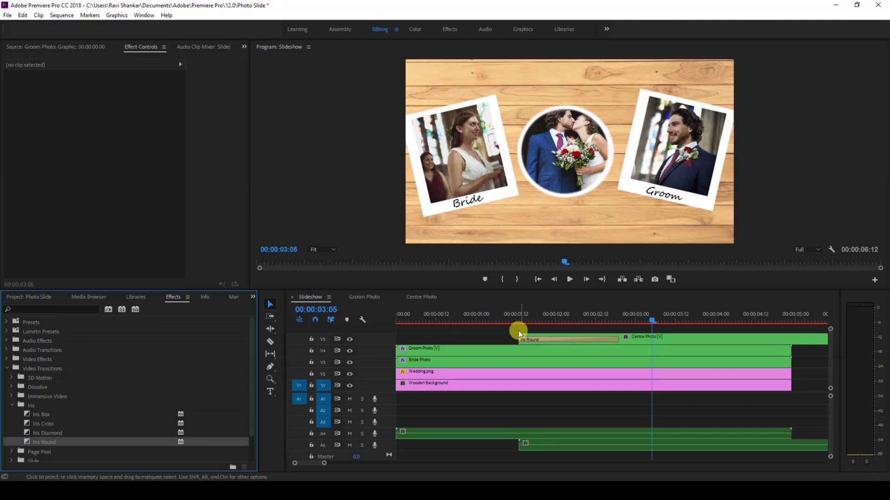
click(509, 314)
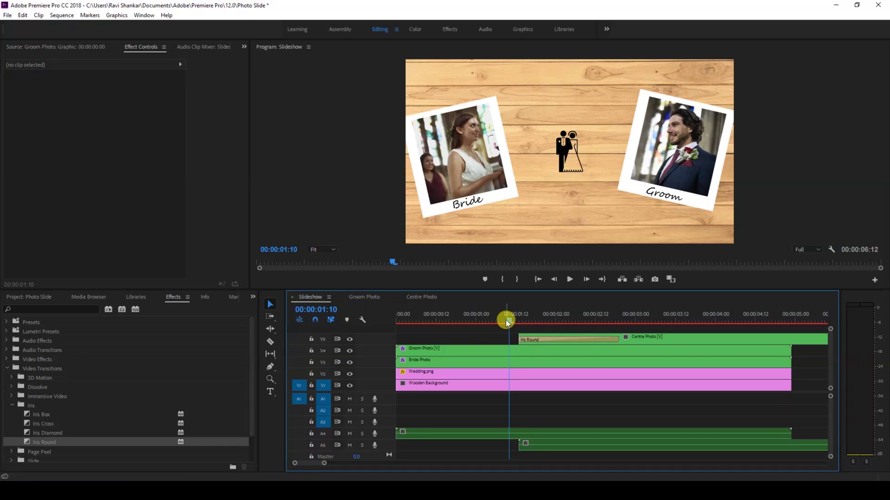
key(space)
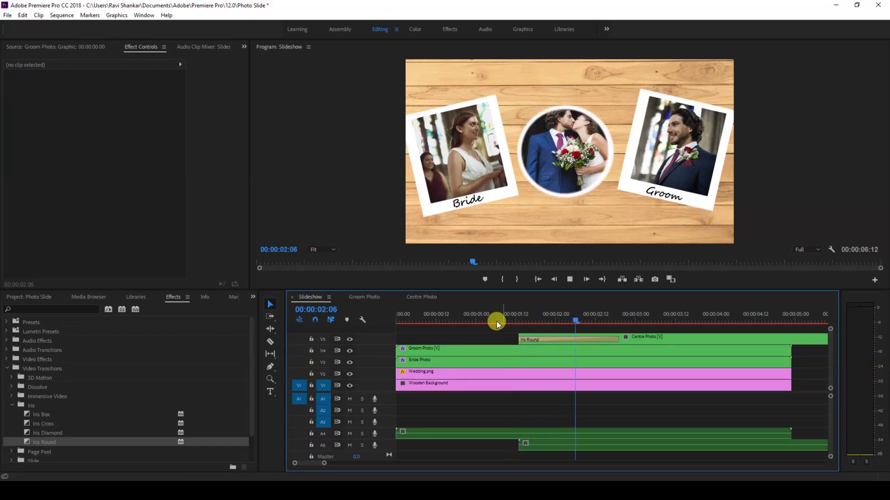
click(466, 315)
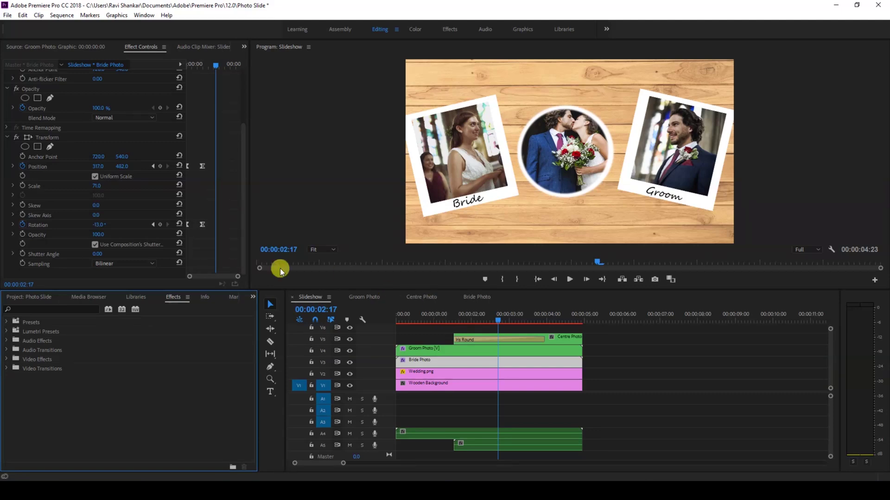
Step: Find the Drop Shadow effect and apply it to the Groom Photo clip on track V4
click(56, 310)
text(Drop Shadow)
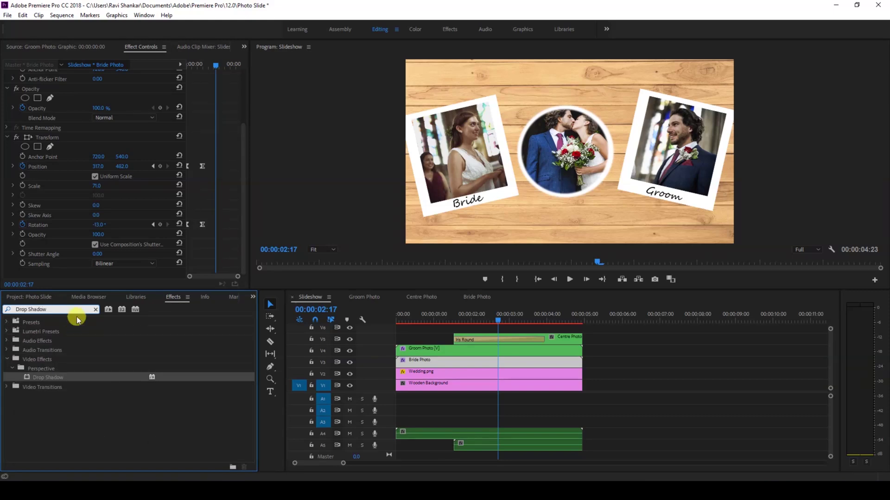
drag(54, 379, 425, 354)
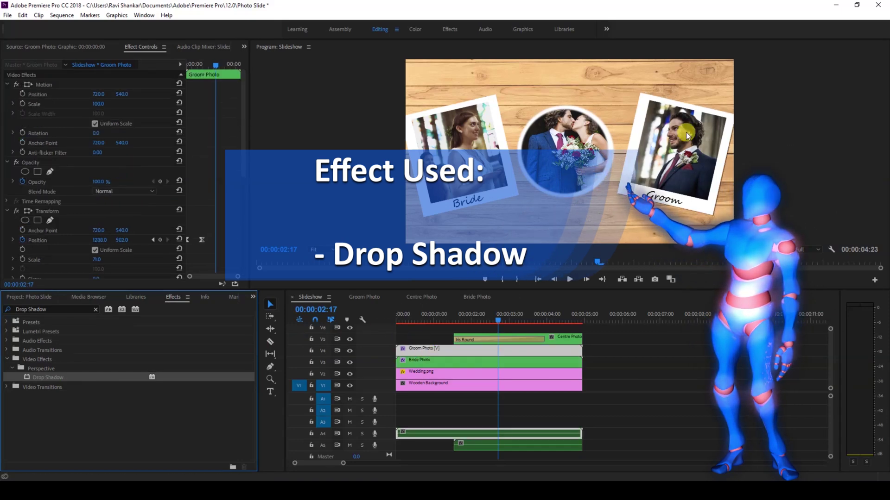
click(676, 198)
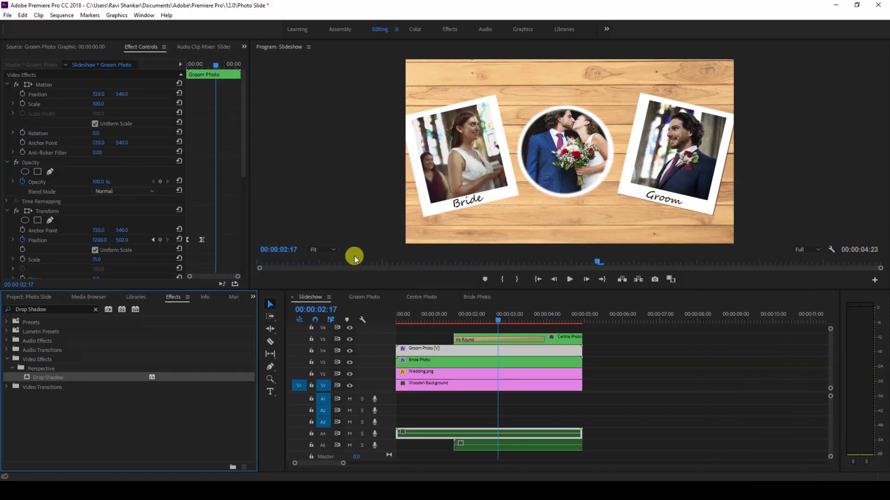
Step: Set the groom photo's Drop Shadow direction to 96° and distance to 5, checking the shadow at 100% magnification
click(328, 250)
click(322, 311)
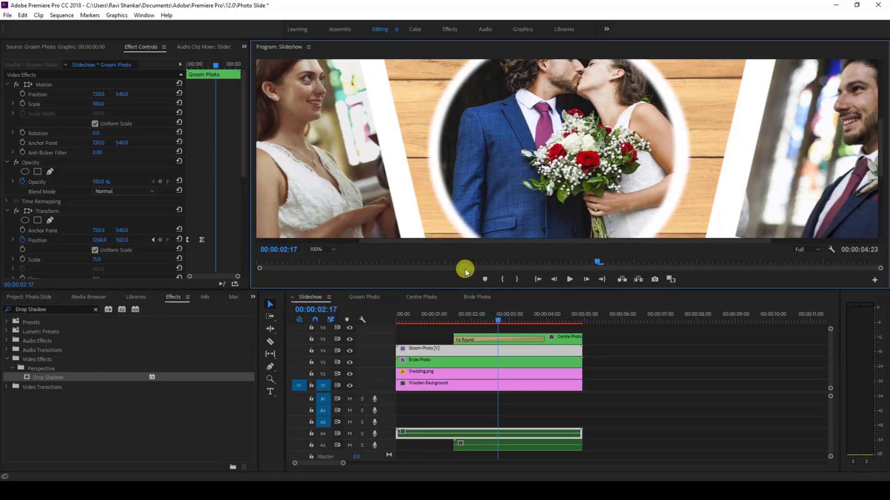
drag(452, 240, 608, 223)
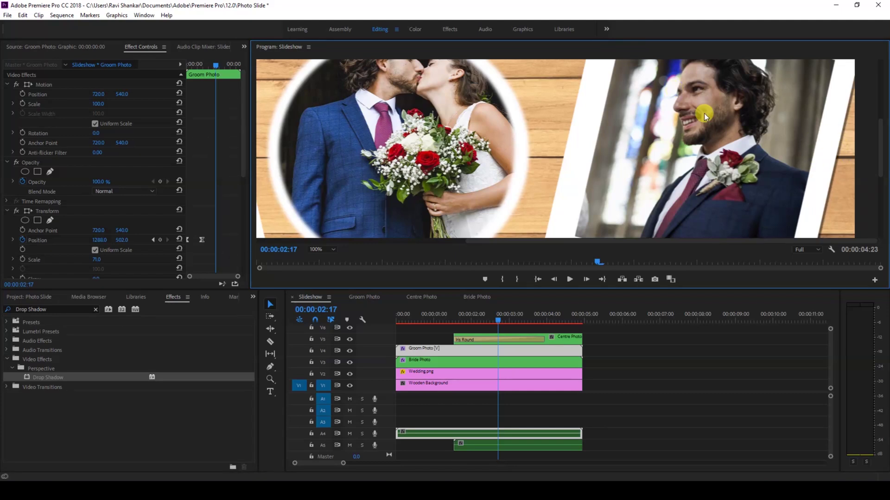
scroll(85, 259, down, 8)
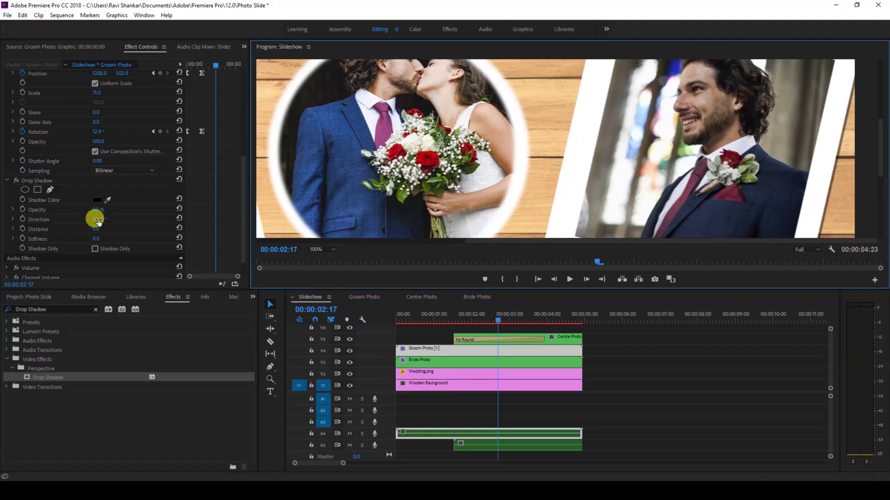
click(99, 228)
click(98, 228)
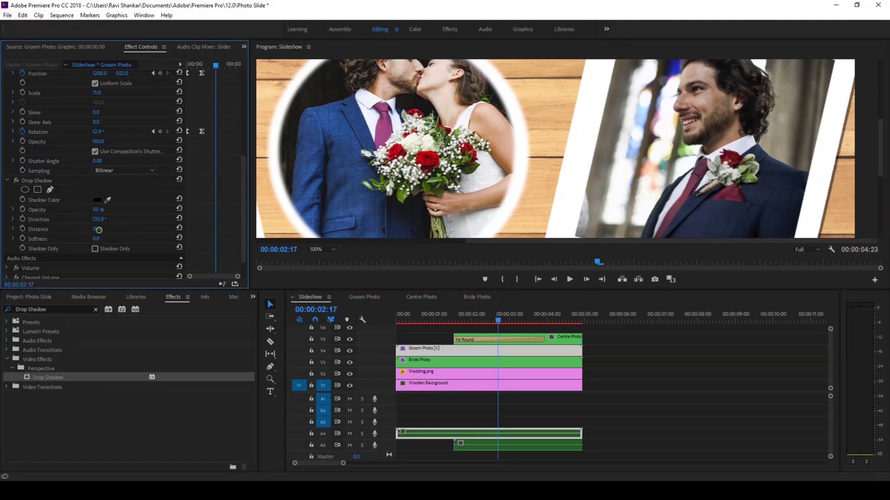
click(97, 218)
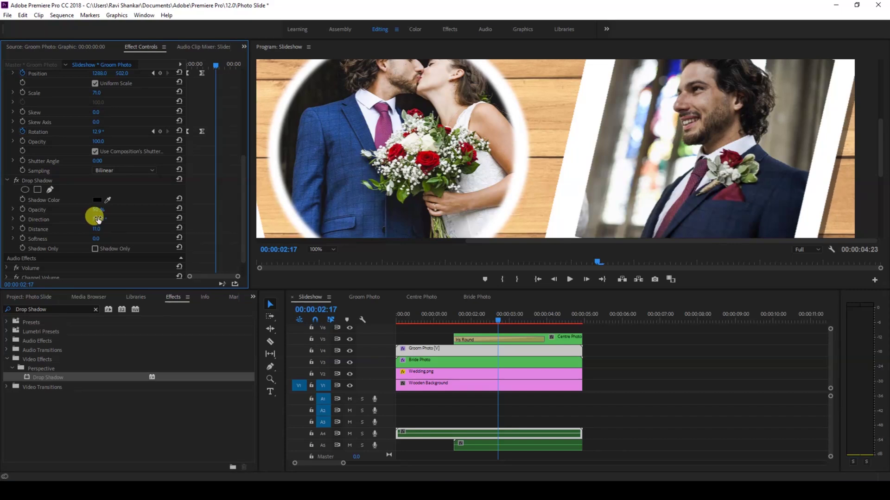
click(101, 219)
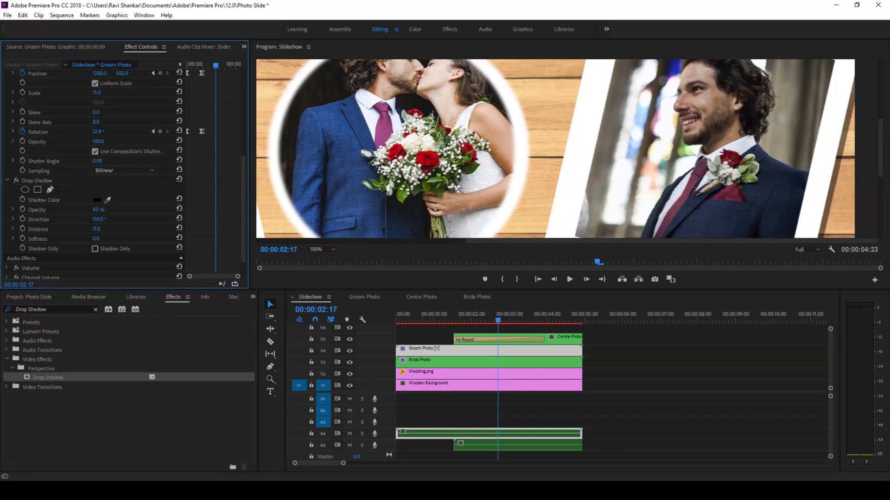
click(102, 235)
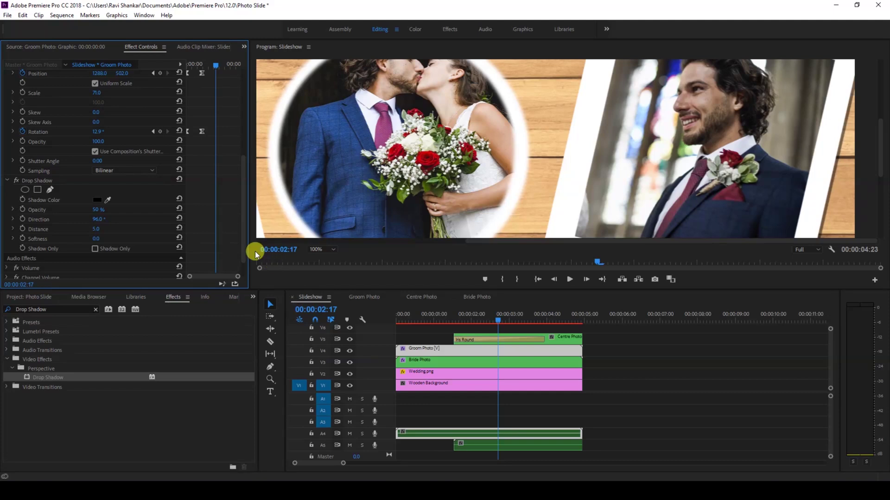
Step: Disable Use Composition's Shutter Angle in Groom Photo's Transform effect and set the shutter angle to 150
scroll(242, 171, down, 2)
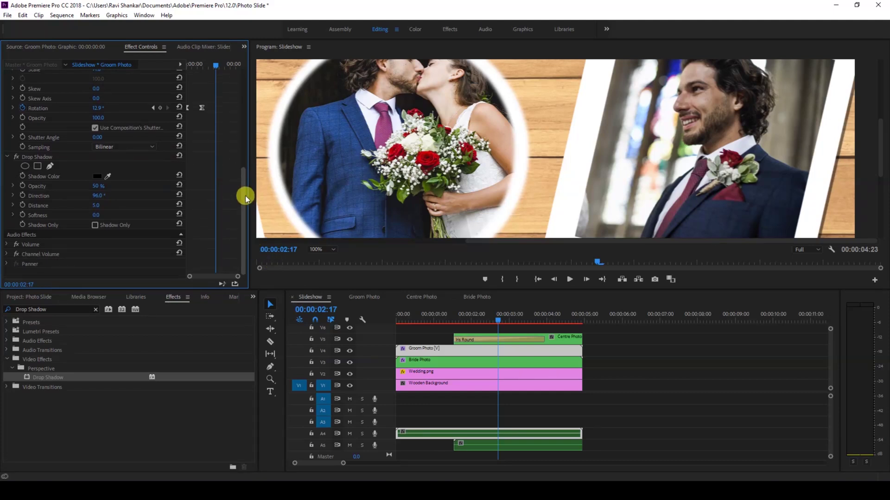
drag(241, 185, 238, 139)
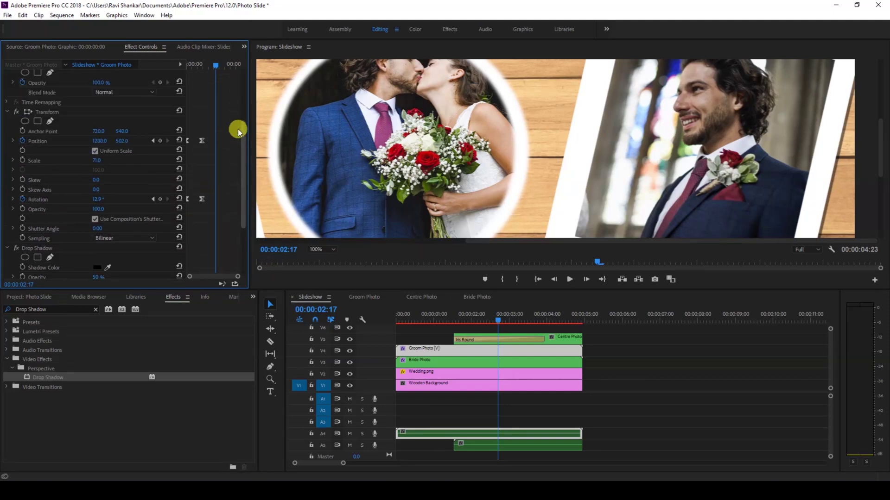
click(44, 130)
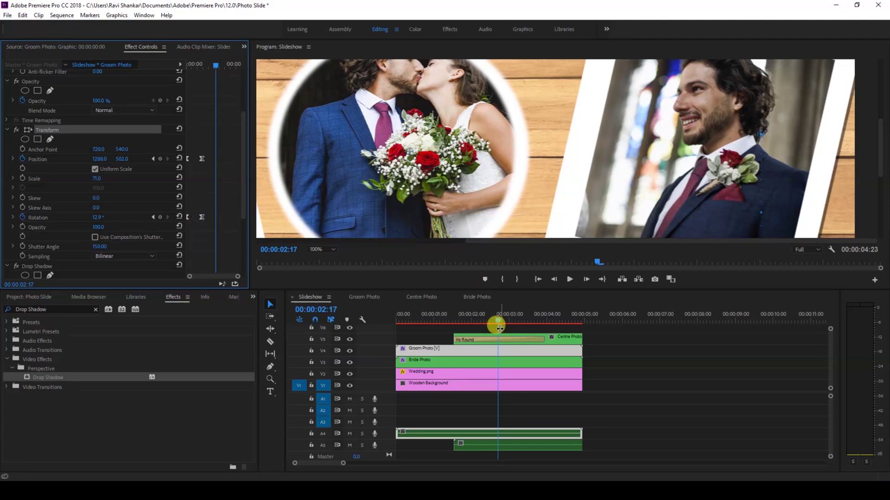
Step: Play back the groom photo's slide-in to check its motion blur, then restore the program view to Fit
drag(491, 321, 433, 323)
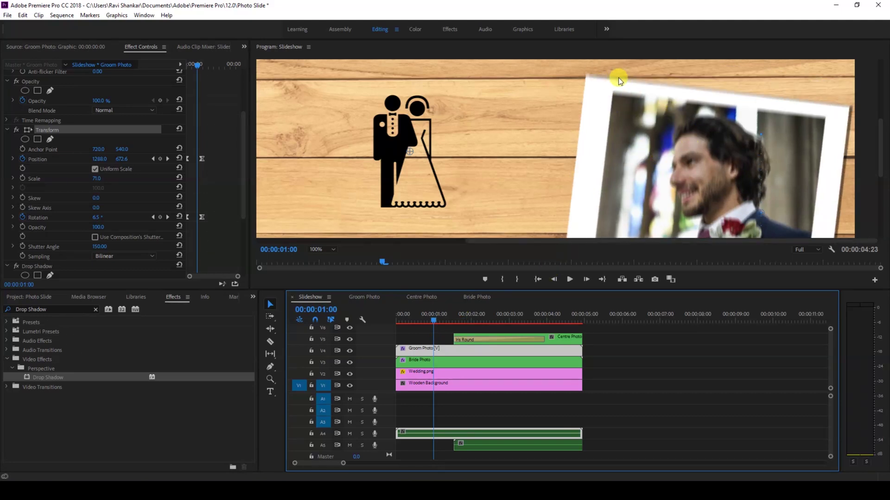
key(space)
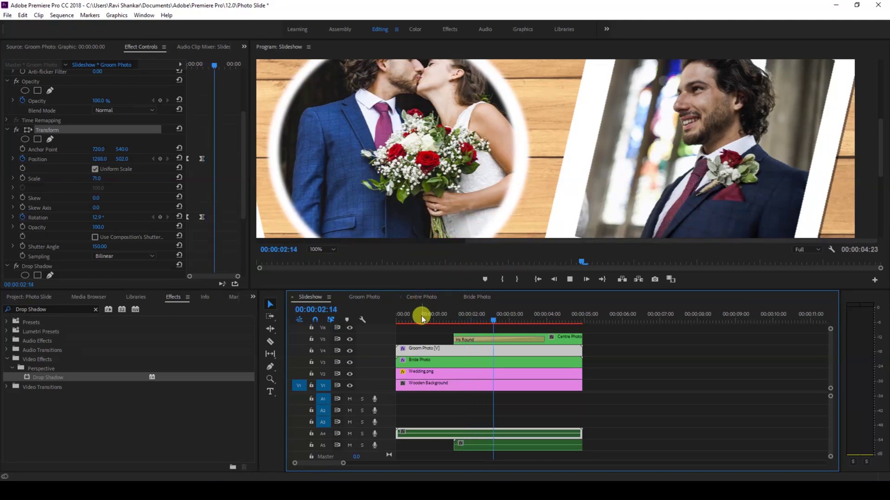
click(420, 319)
drag(418, 323, 438, 320)
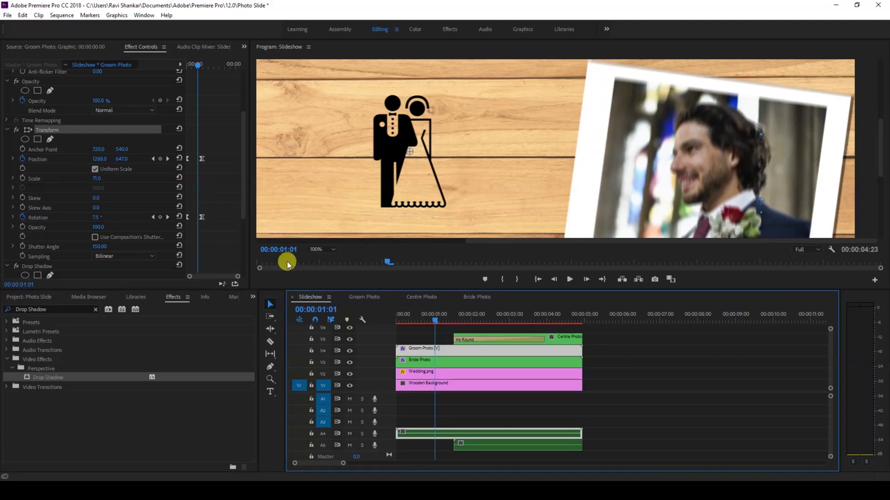
click(319, 252)
click(319, 265)
Step: Review the imported lens flare clips in the project and browse FootageCrate's lens search results in the web browser
click(46, 299)
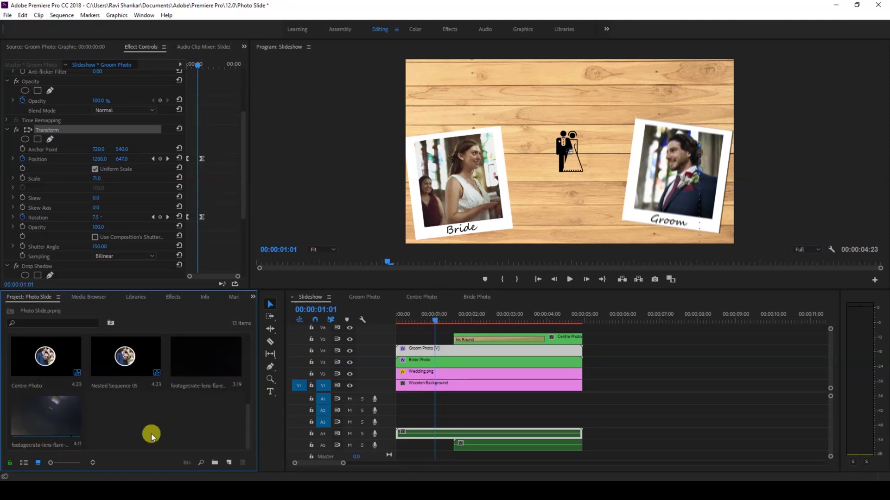
mouse_move(116, 480)
click(146, 453)
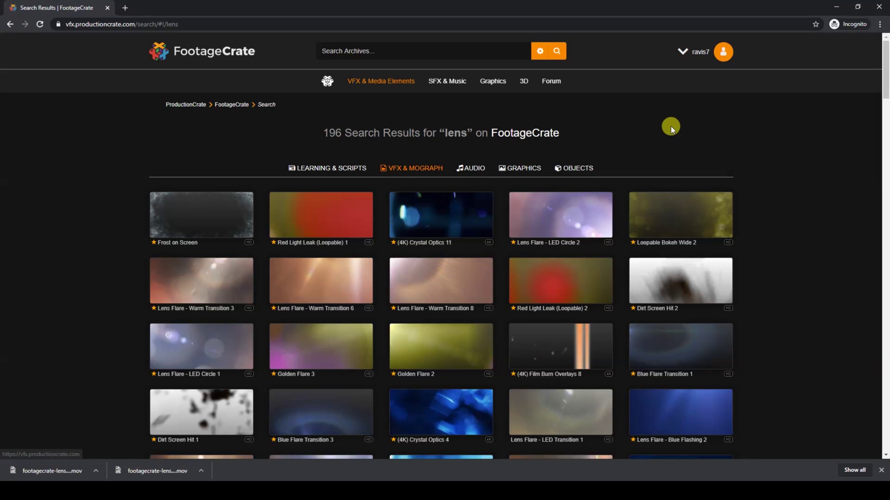
scroll(670, 127, down, 1)
scroll(499, 284, down, 2)
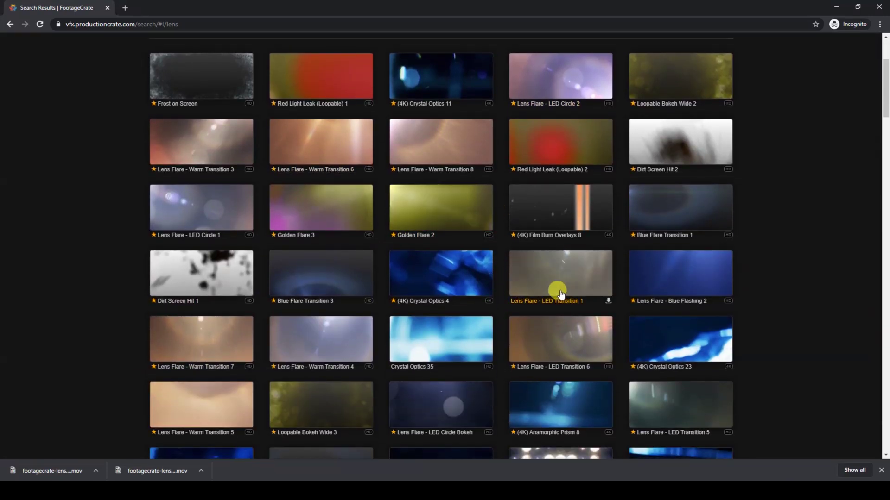
click(834, 7)
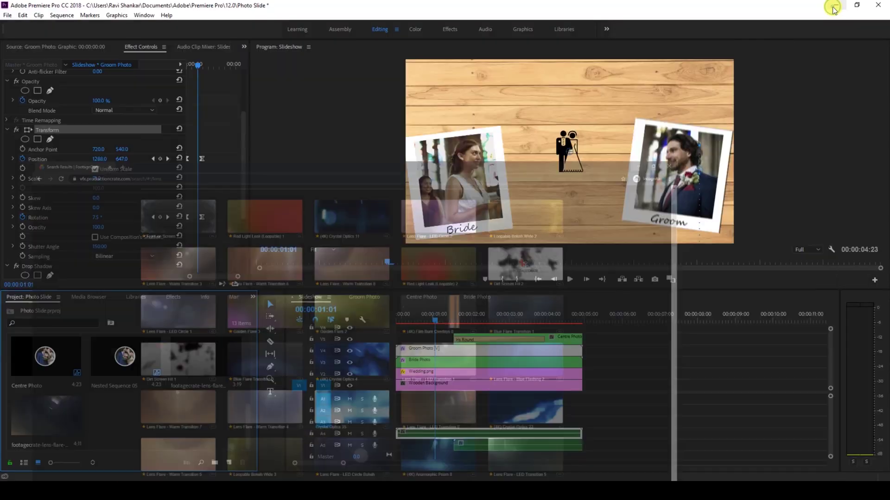
Step: Place the LED transition lens flare clip on track V6 at the start of the Slideshow sequence and set its blend mode to Screen
click(20, 417)
drag(348, 345, 373, 325)
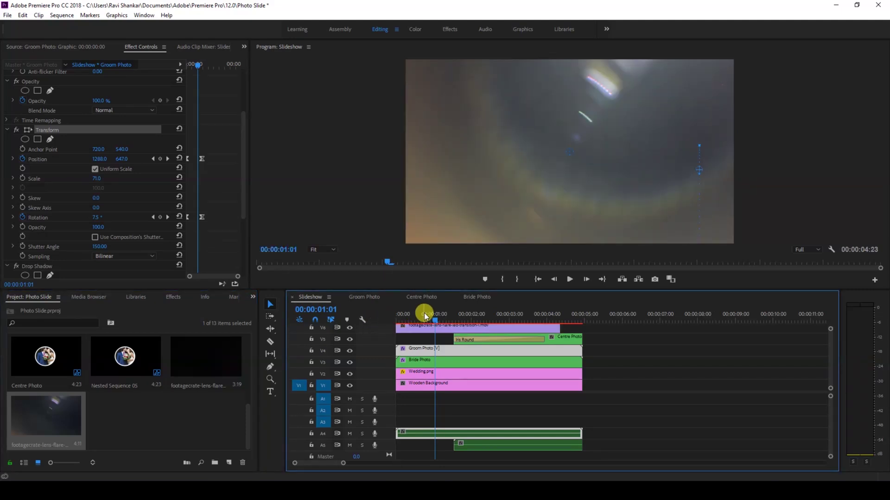
click(412, 330)
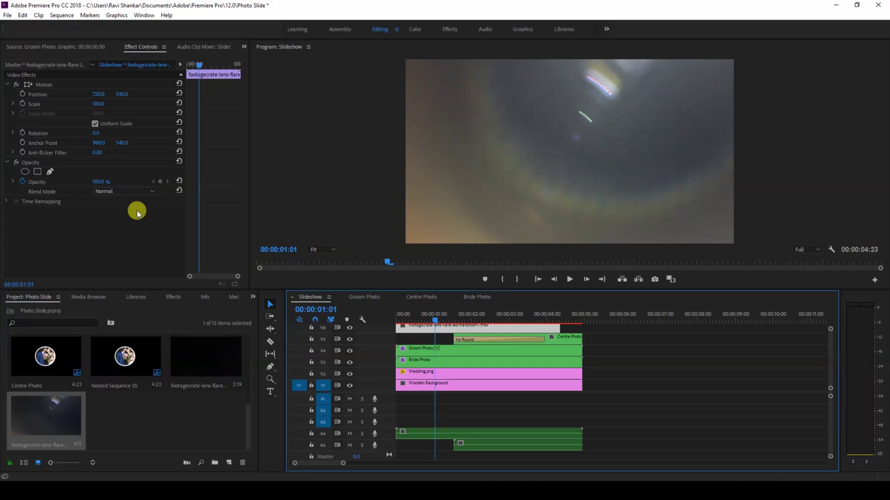
click(125, 192)
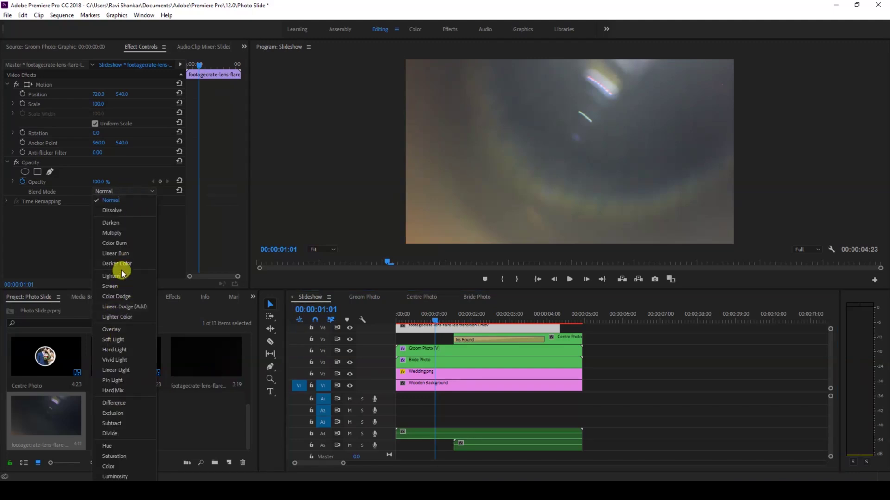
click(119, 285)
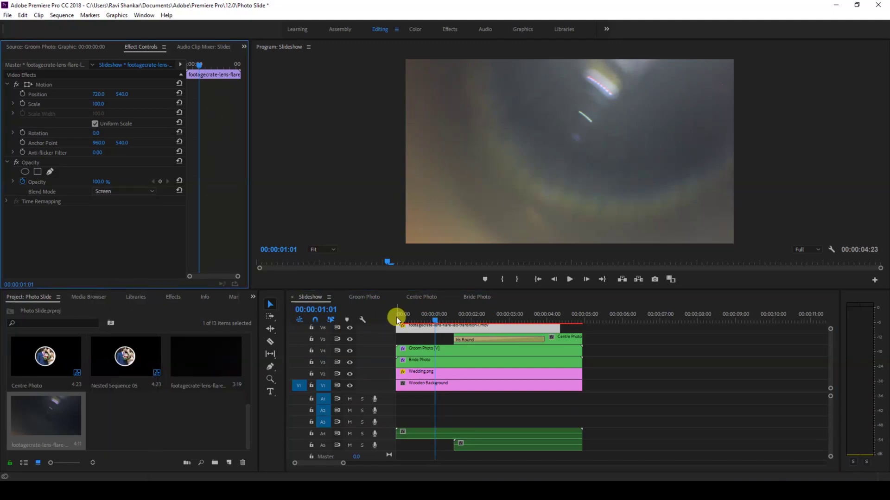
Step: Play the Slideshow sequence repeatedly from the beginning to review the lens flare over the sliding photos and circular reveal
drag(401, 320, 393, 318)
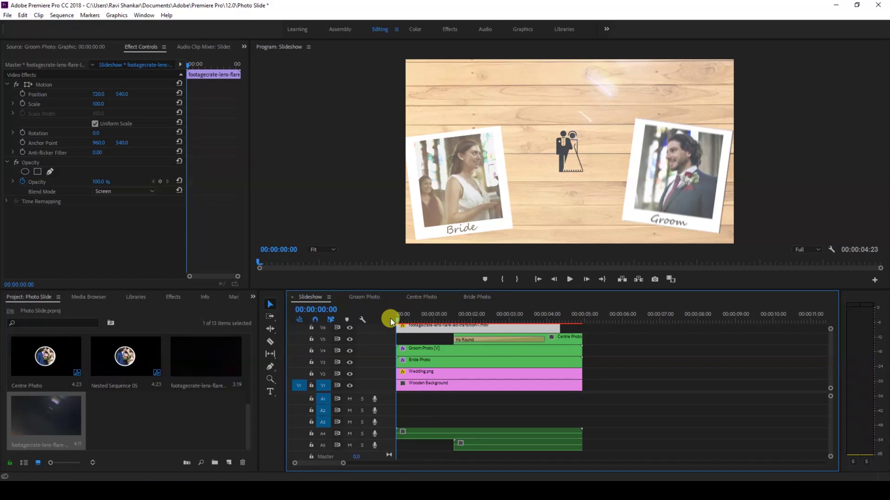
key(space)
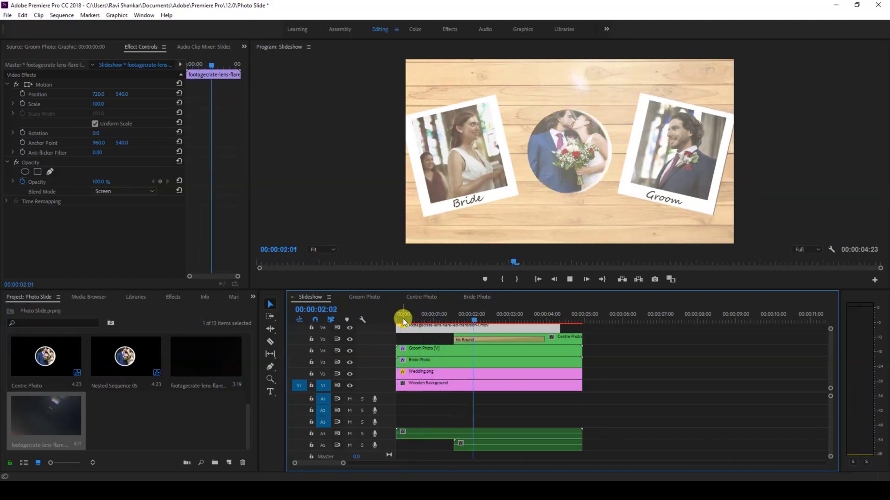
drag(403, 320, 390, 319)
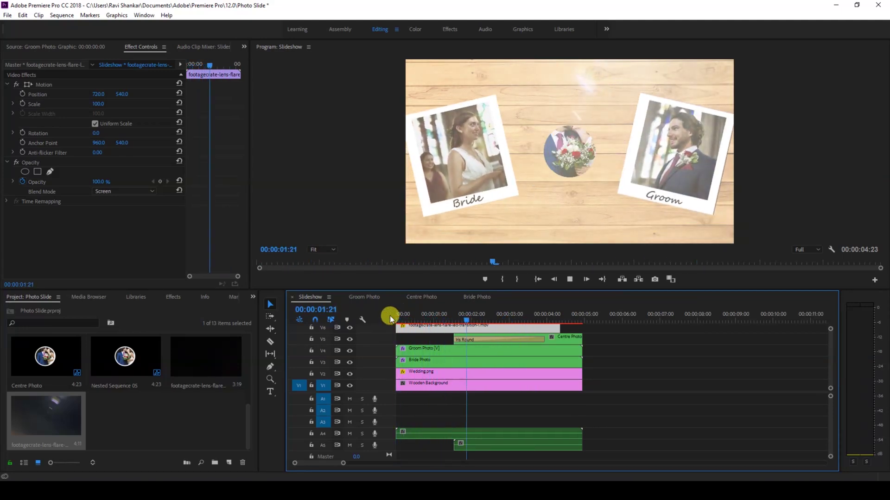
click(398, 319)
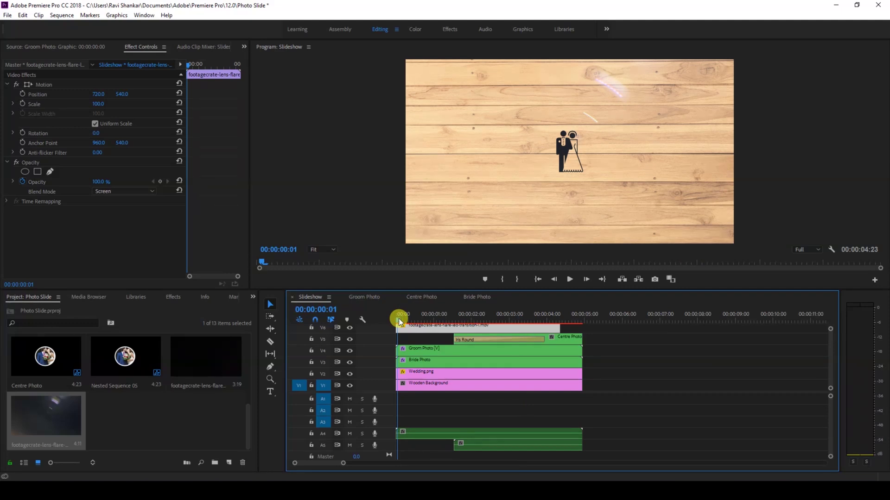
drag(398, 318, 395, 320)
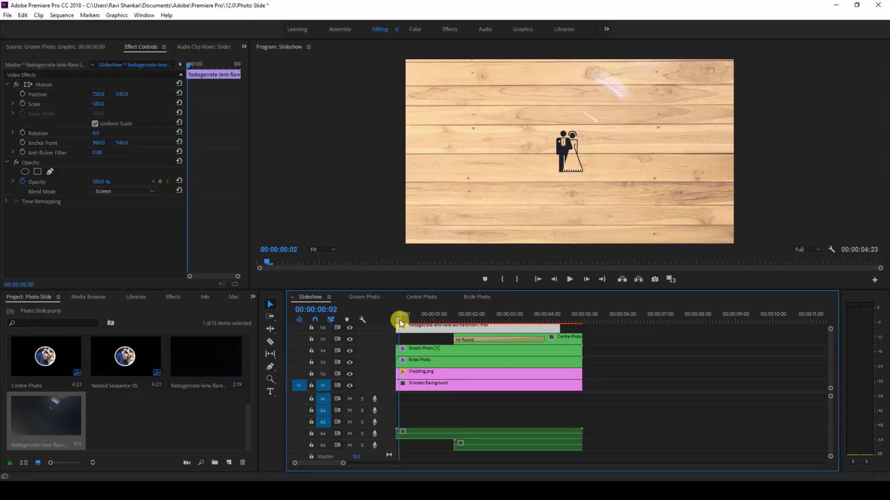
drag(401, 320, 403, 320)
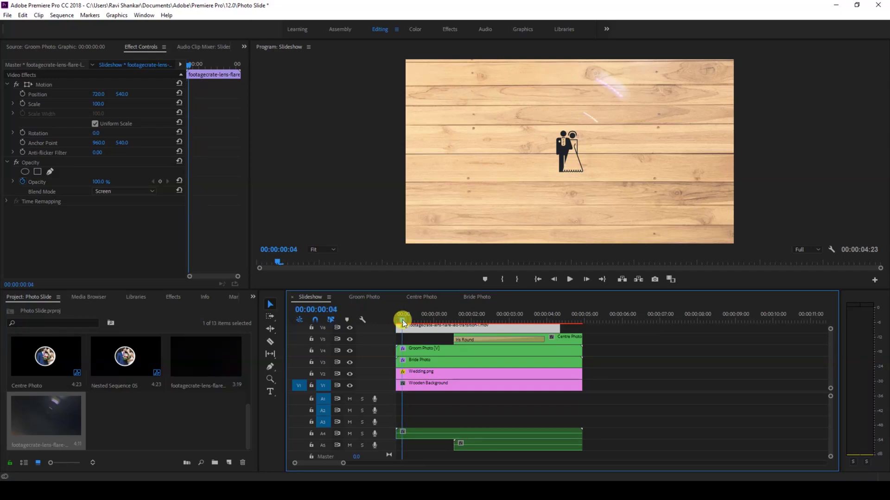
click(564, 280)
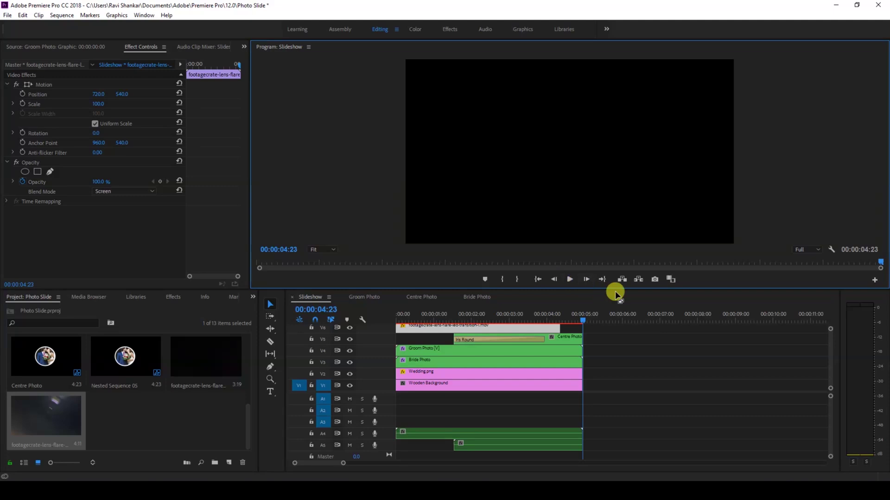
click(399, 316)
key(space)
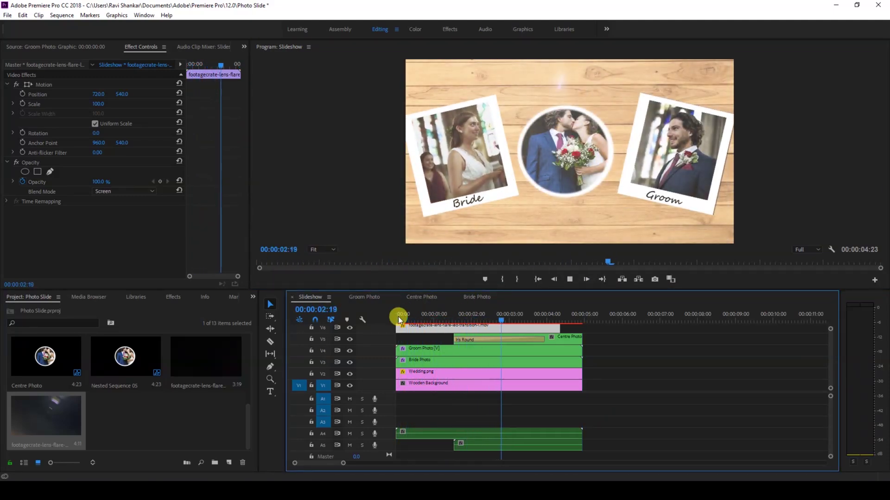
click(398, 316)
key(space)
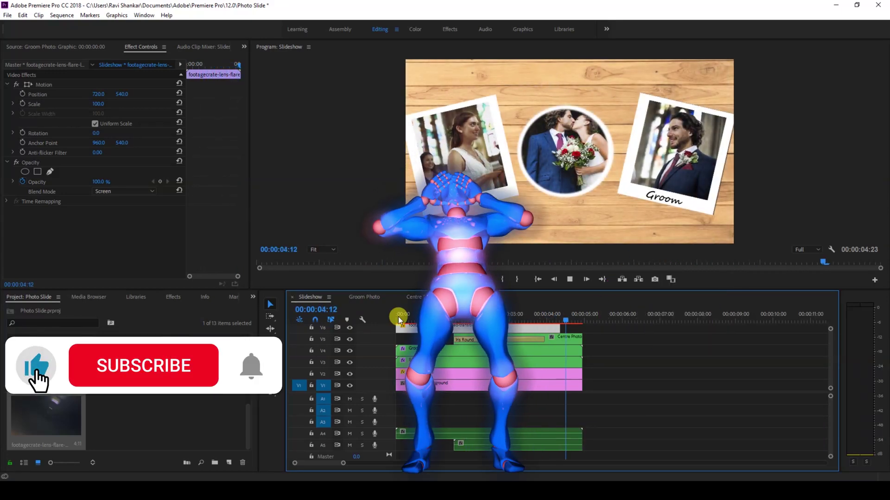
click(398, 316)
key(space)
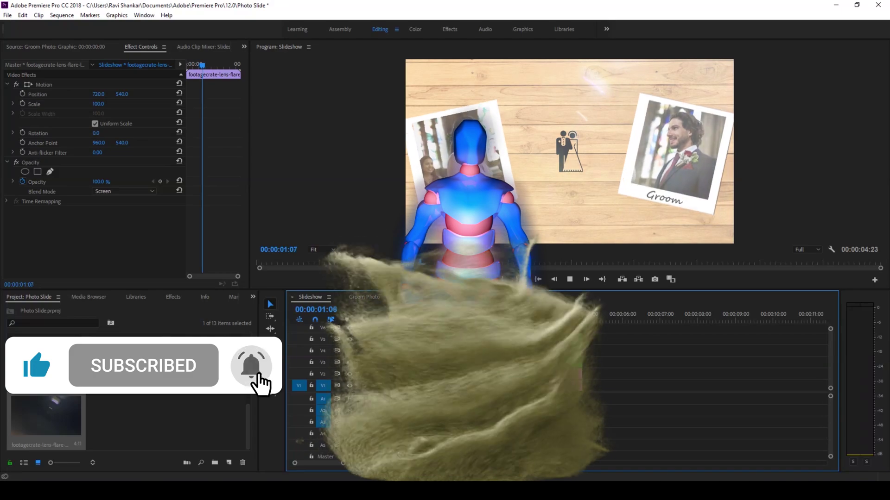